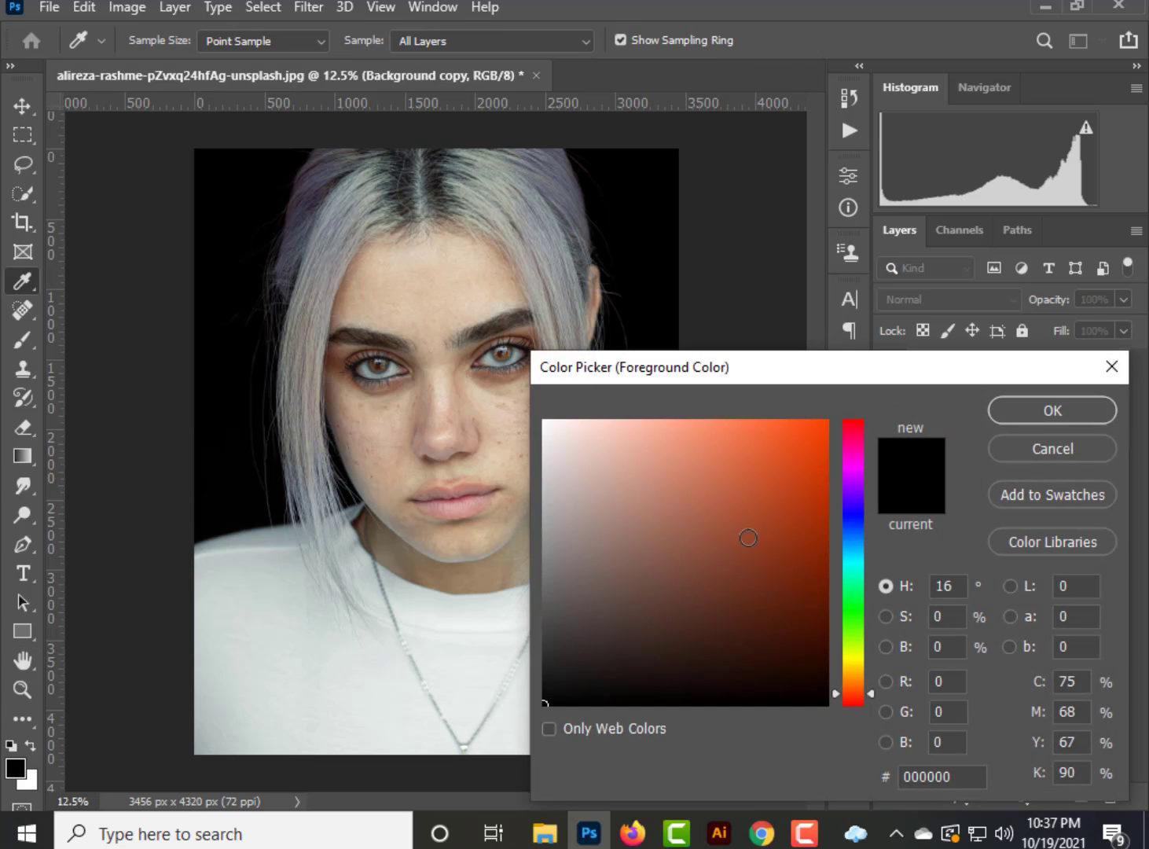
Set the foreground colour to dark red 401212 and activate the Rectangle tool.
left_click(834, 558)
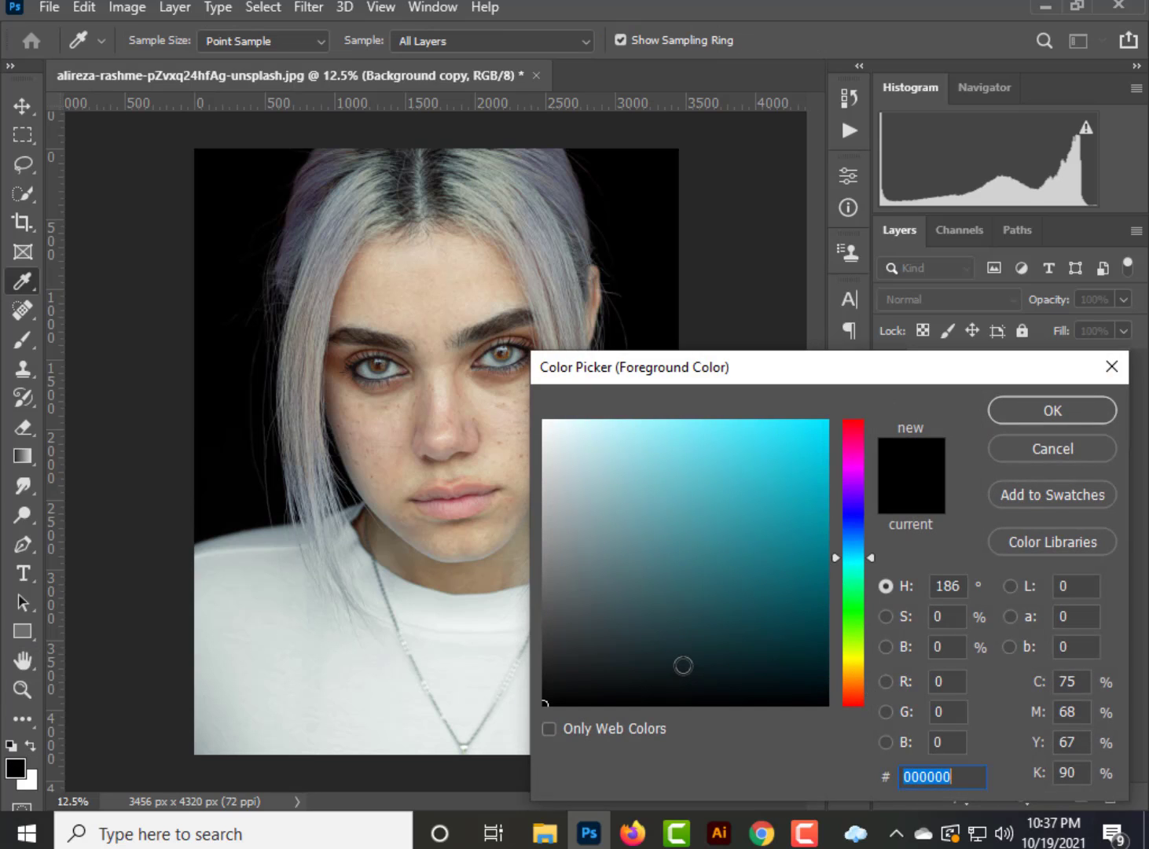
left_click_drag(809, 628, 729, 597)
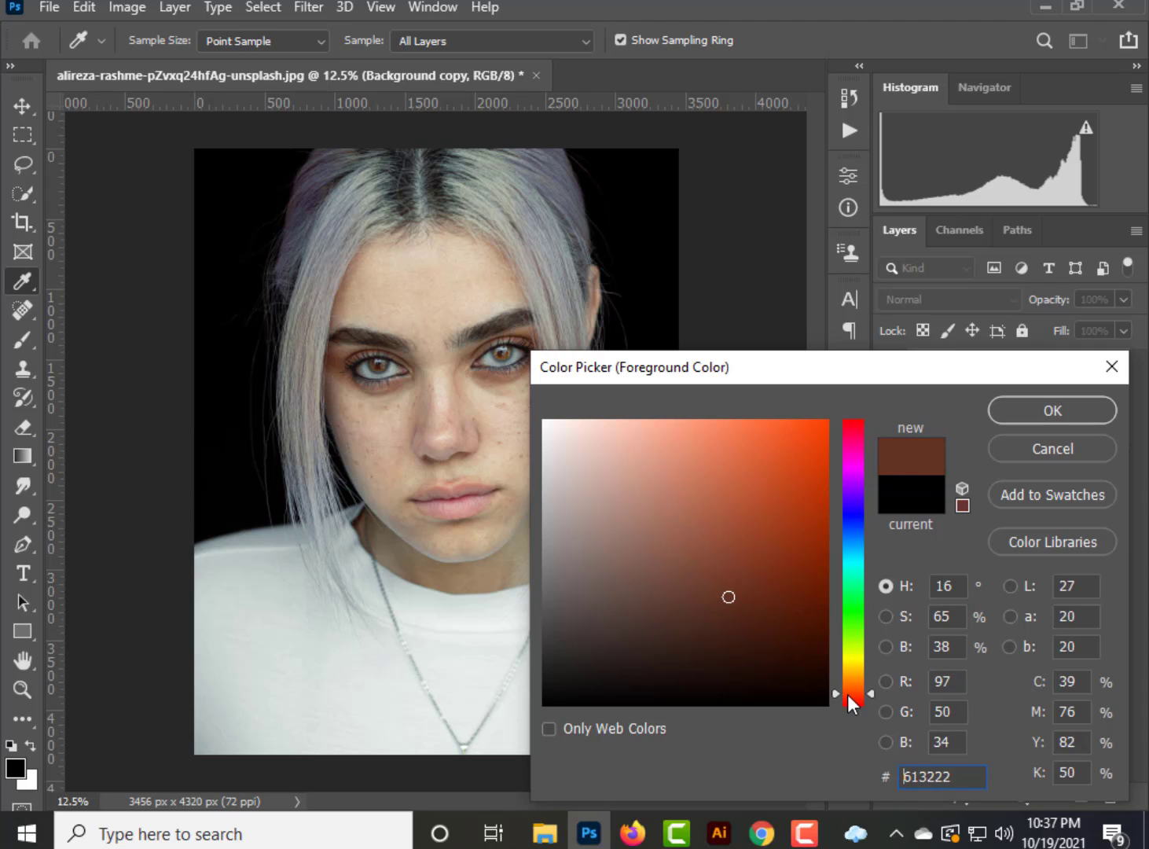
left_click_drag(854, 694, 860, 707)
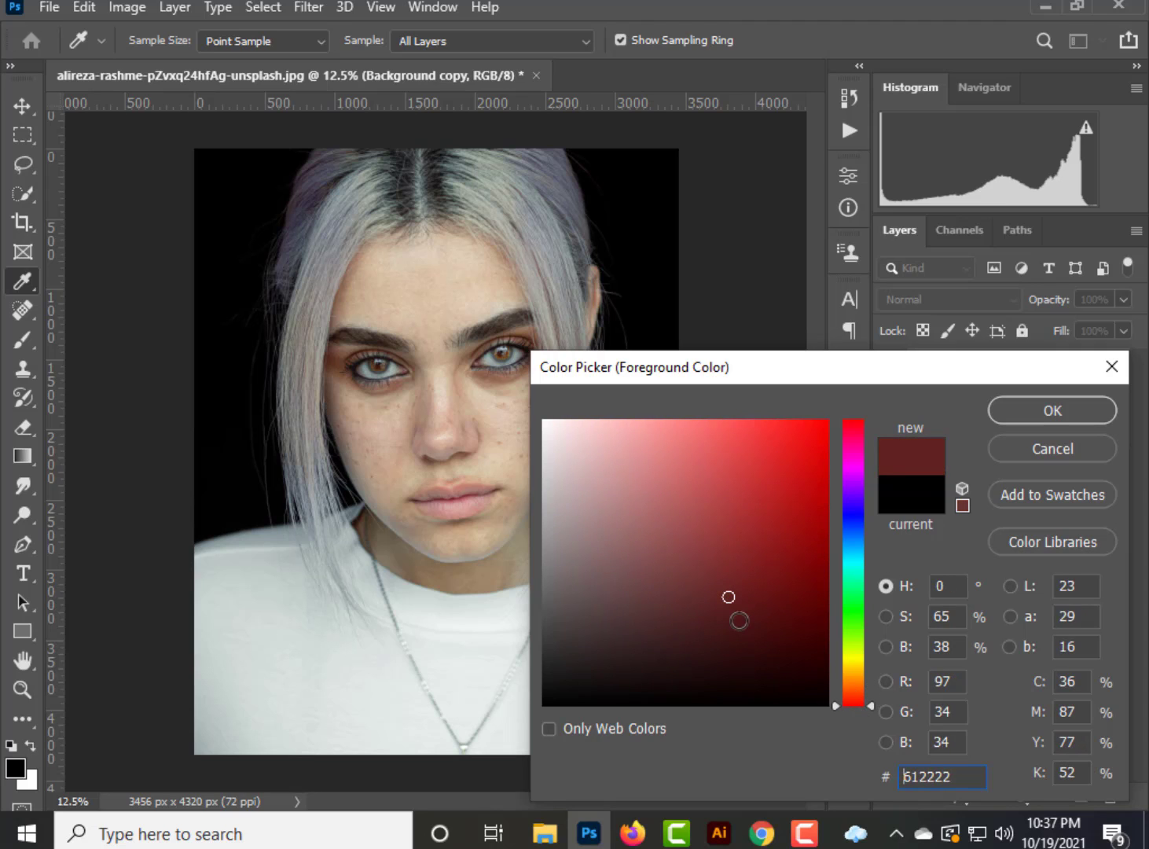
mouse_move(738, 621)
left_mouse_down()
mouse_move(719, 637)
mouse_move(748, 632)
left_mouse_up()
left_click(1046, 416)
key("u")
Set the Background copy layer's blend mode to Soft Light.
left_click(947, 300)
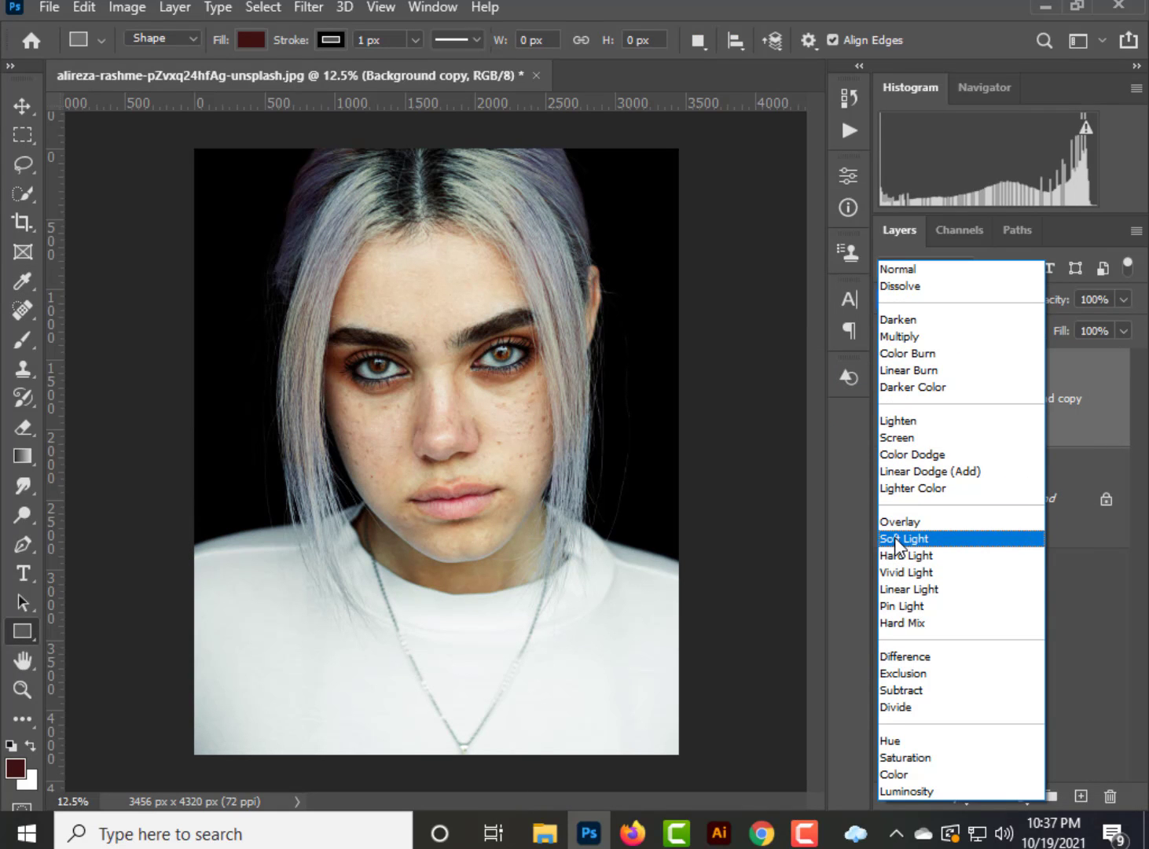
left_click(897, 540)
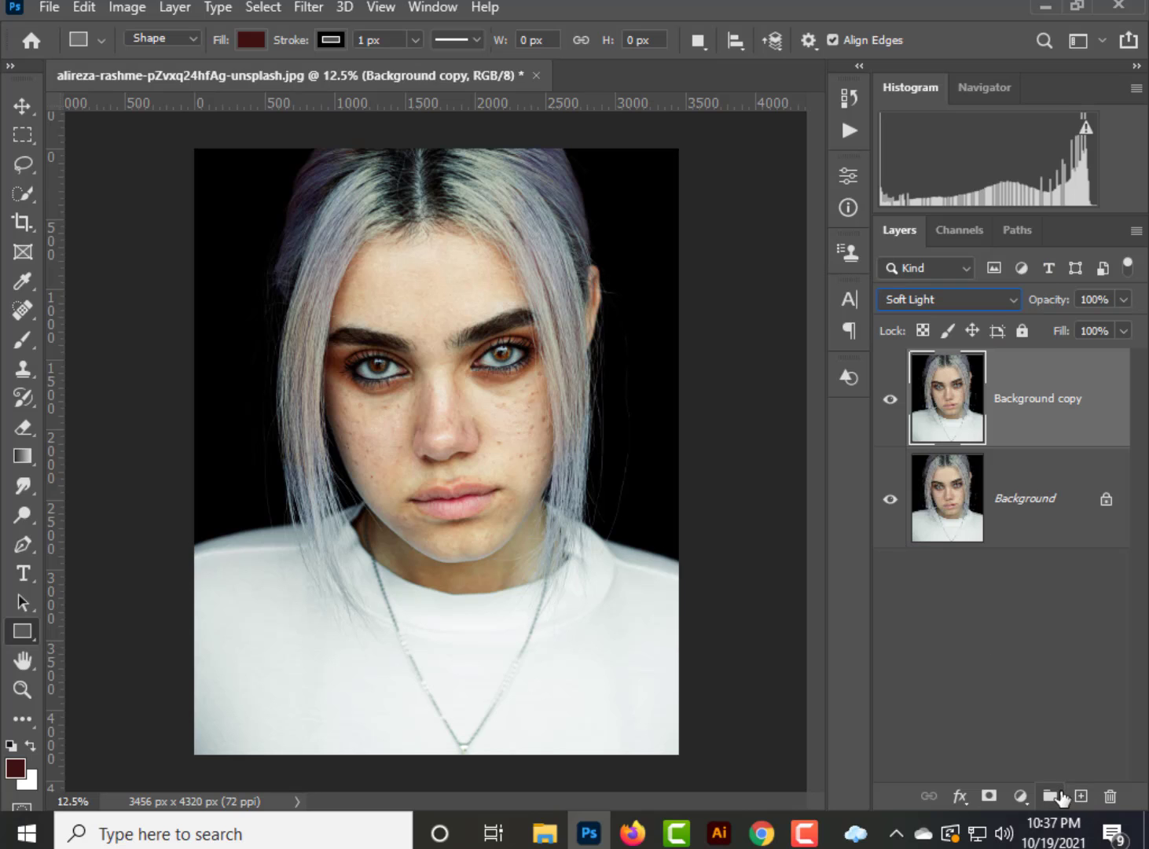
Add a new empty layer above Background copy and return Background copy's blend mode to Normal.
left_click(1081, 796)
left_click(906, 302)
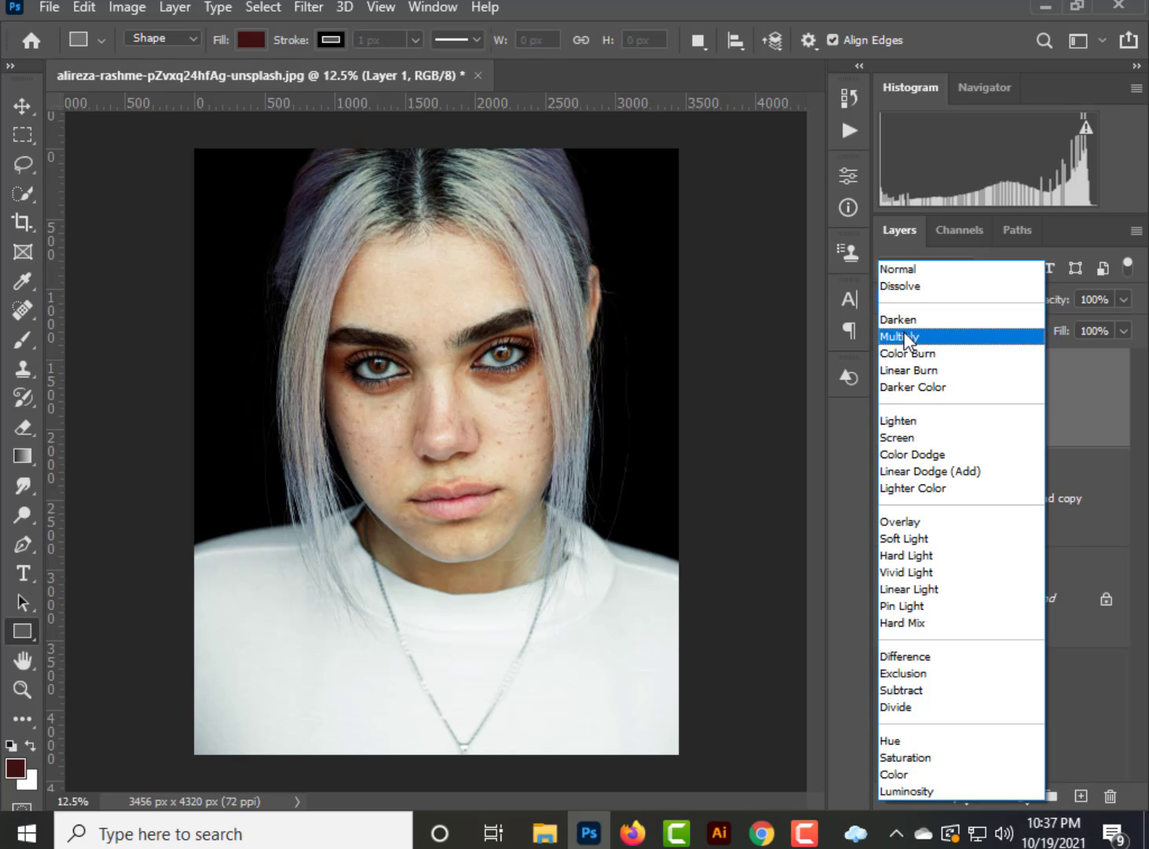
left_click(1058, 527)
left_click(1058, 526)
left_click(933, 299)
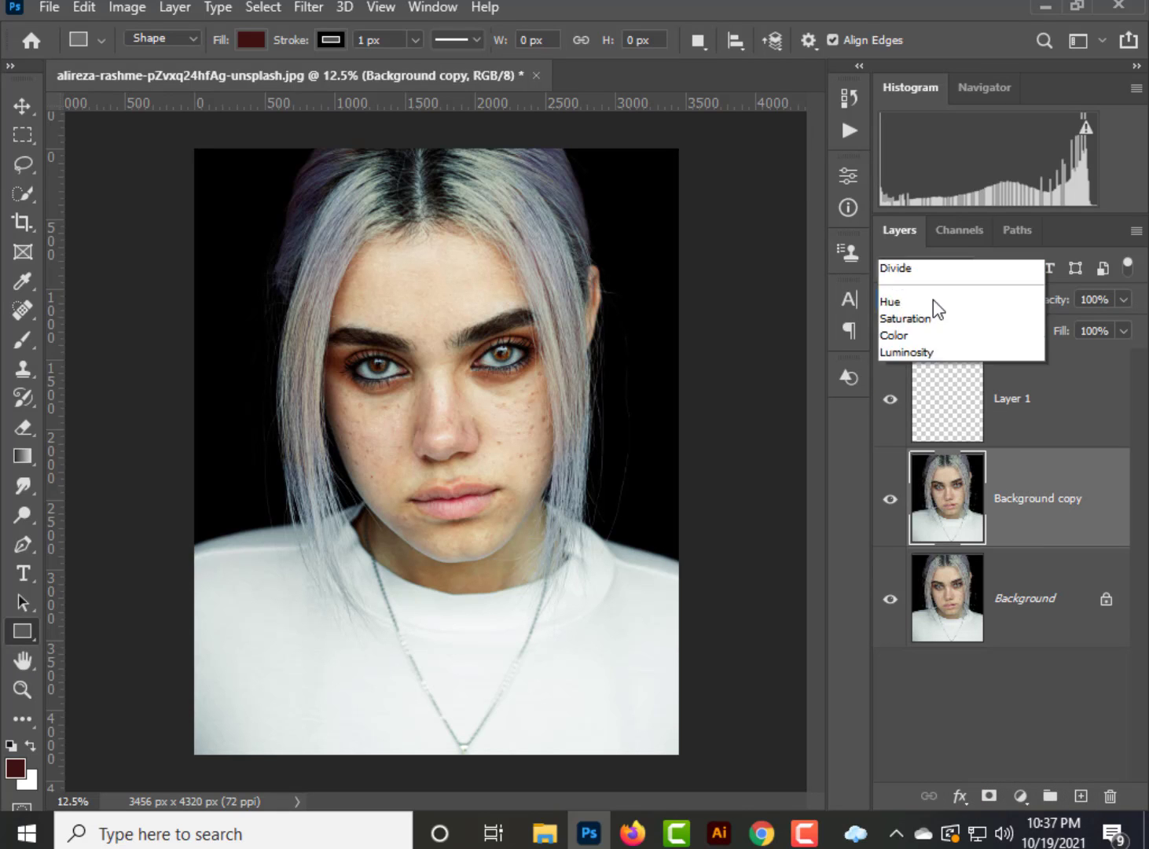
left_click(907, 271)
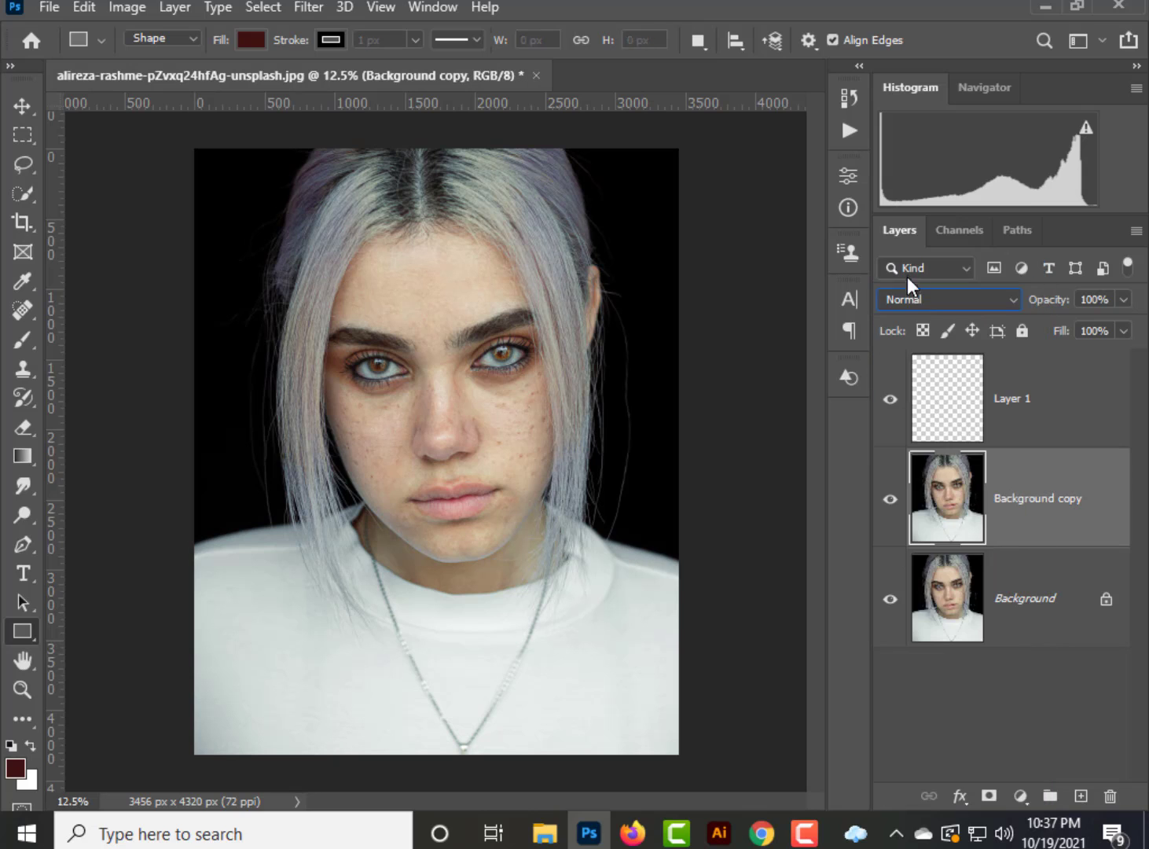
Cover the whole canvas with a rectangle about 3776 × 4640 px on the empty layer and change its fill to dark reddish brown.
left_click(989, 431)
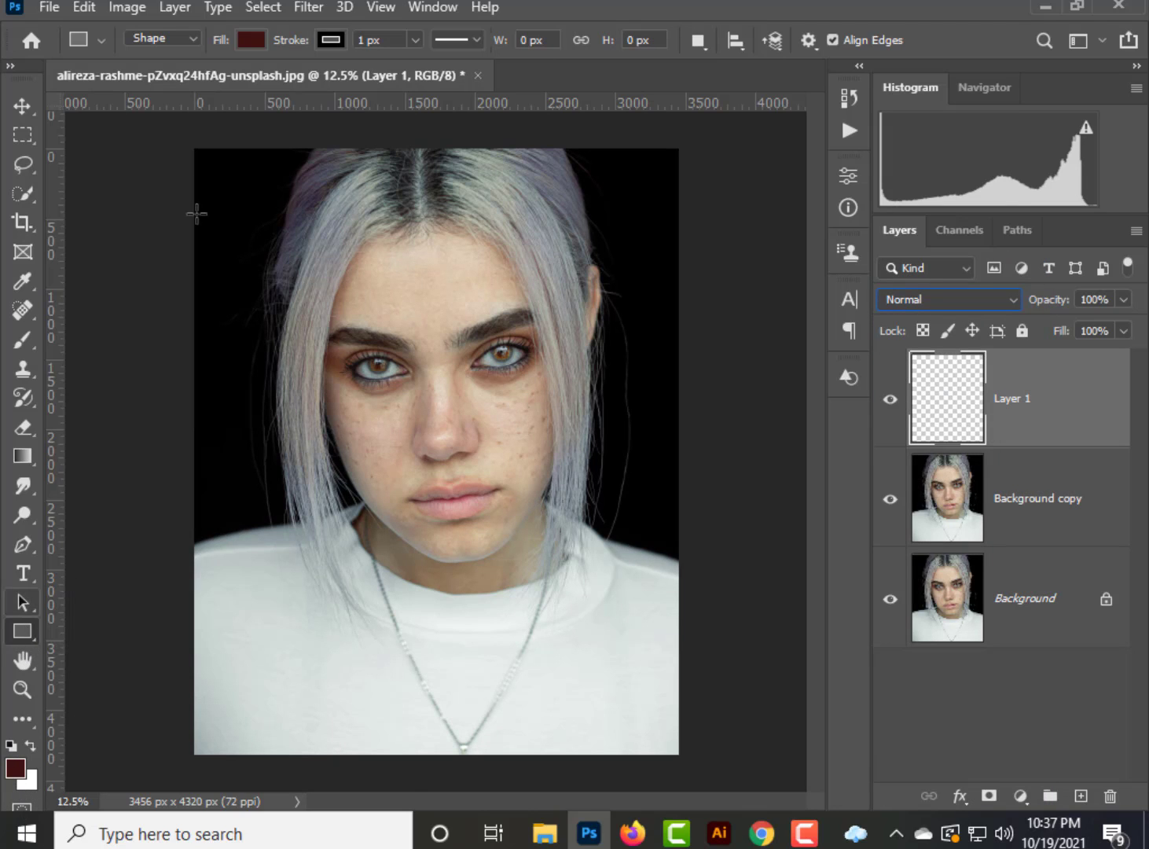
left_click_drag(179, 124, 709, 774)
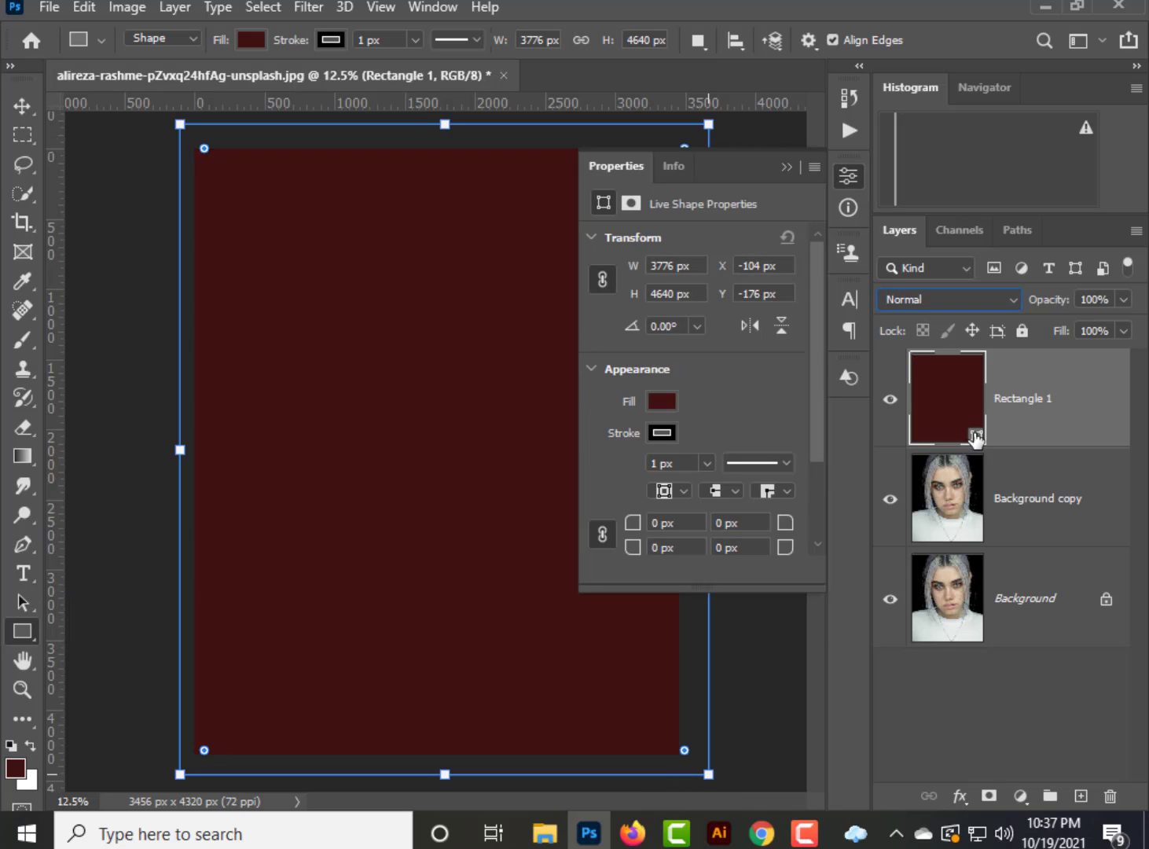
double_click(976, 441)
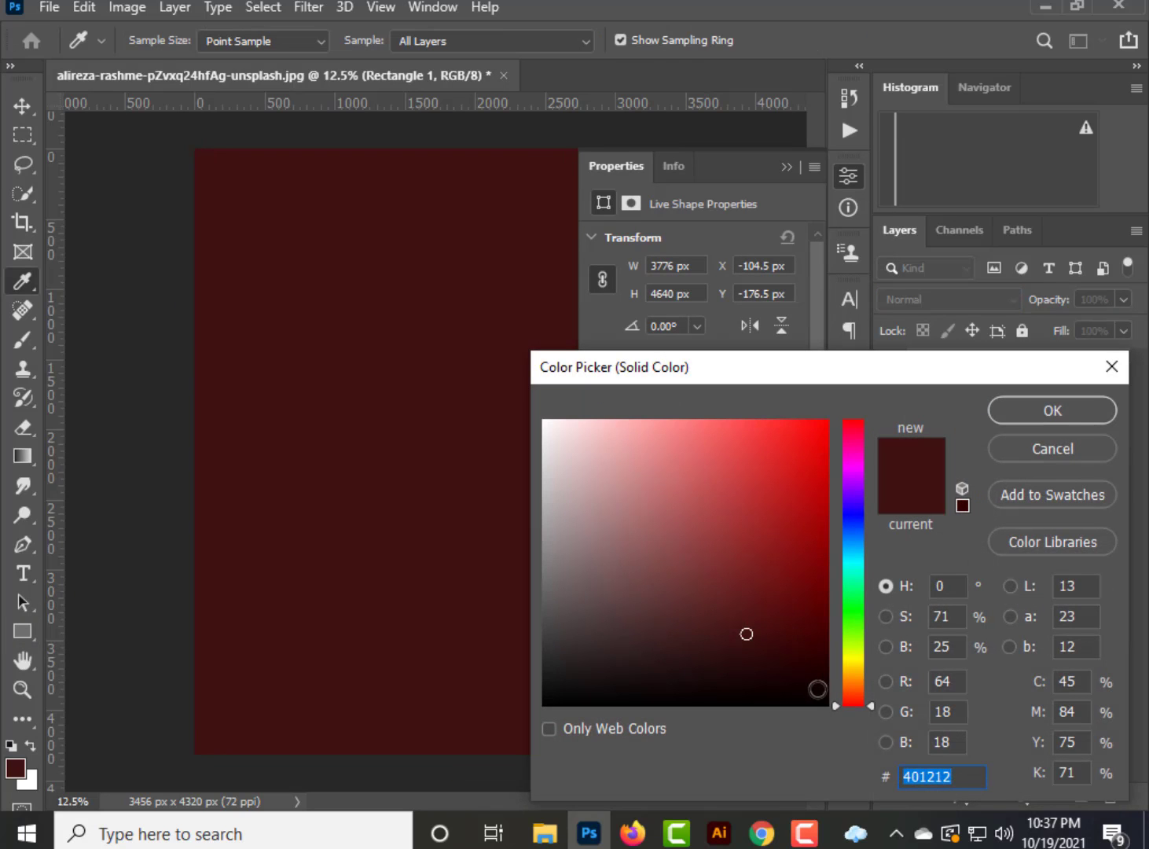
left_click_drag(844, 699, 846, 696)
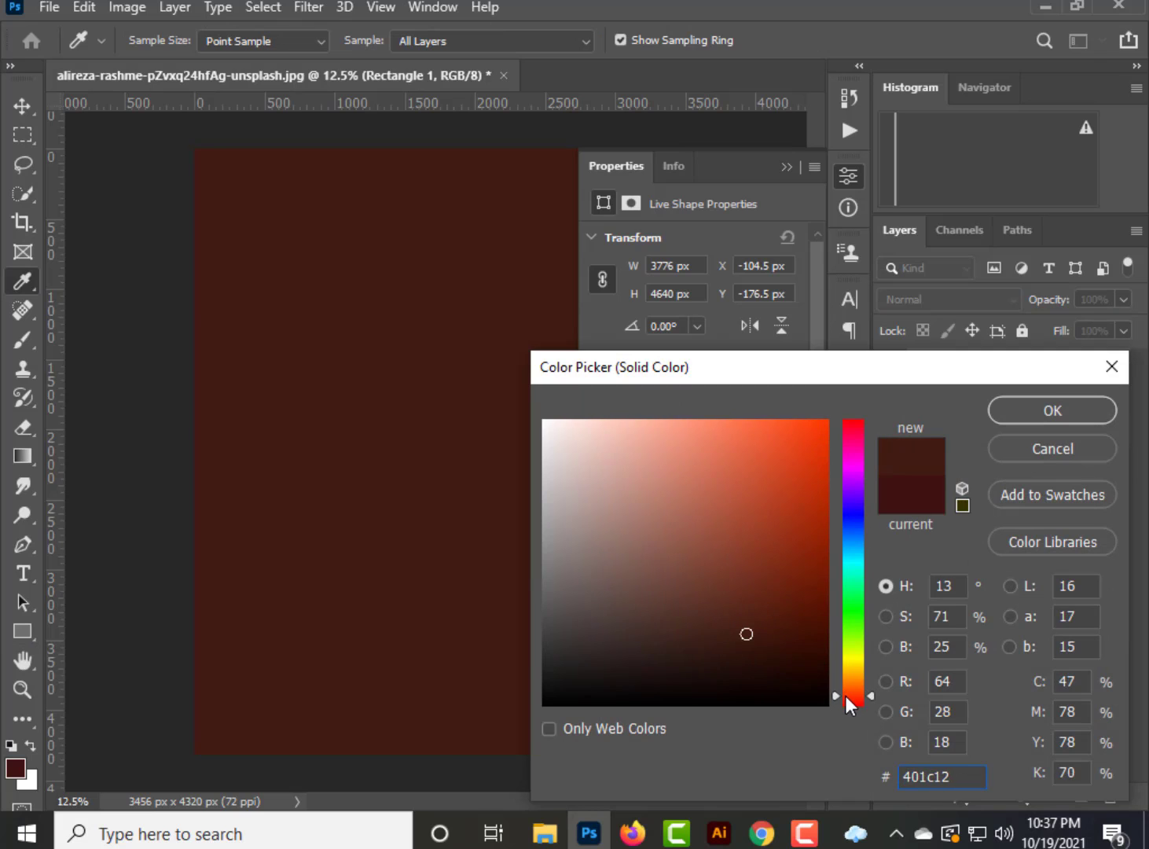
mouse_move(788, 644)
left_mouse_down()
mouse_move(762, 618)
mouse_move(788, 623)
left_mouse_up()
left_click(1025, 415)
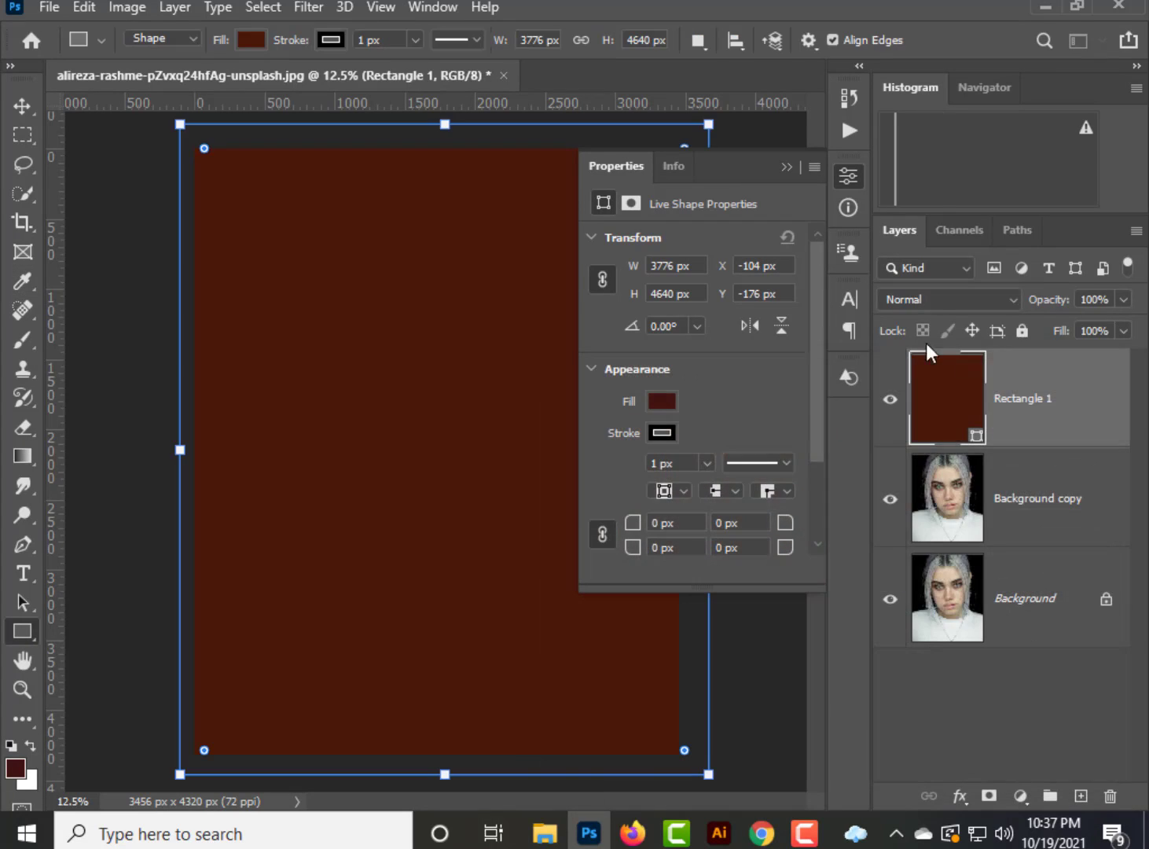
Set the Rectangle 1 layer's blend mode to Soft Light.
left_click(927, 300)
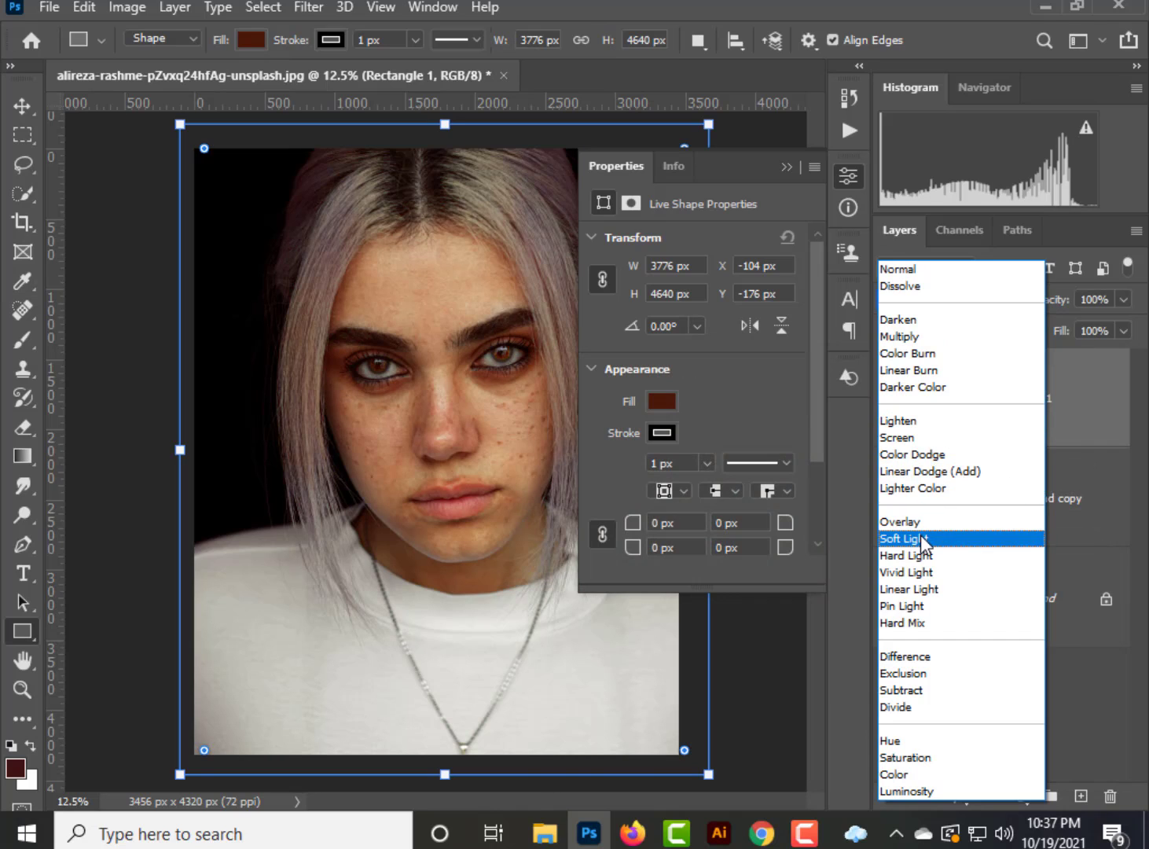
left_click(924, 540)
left_click(846, 176)
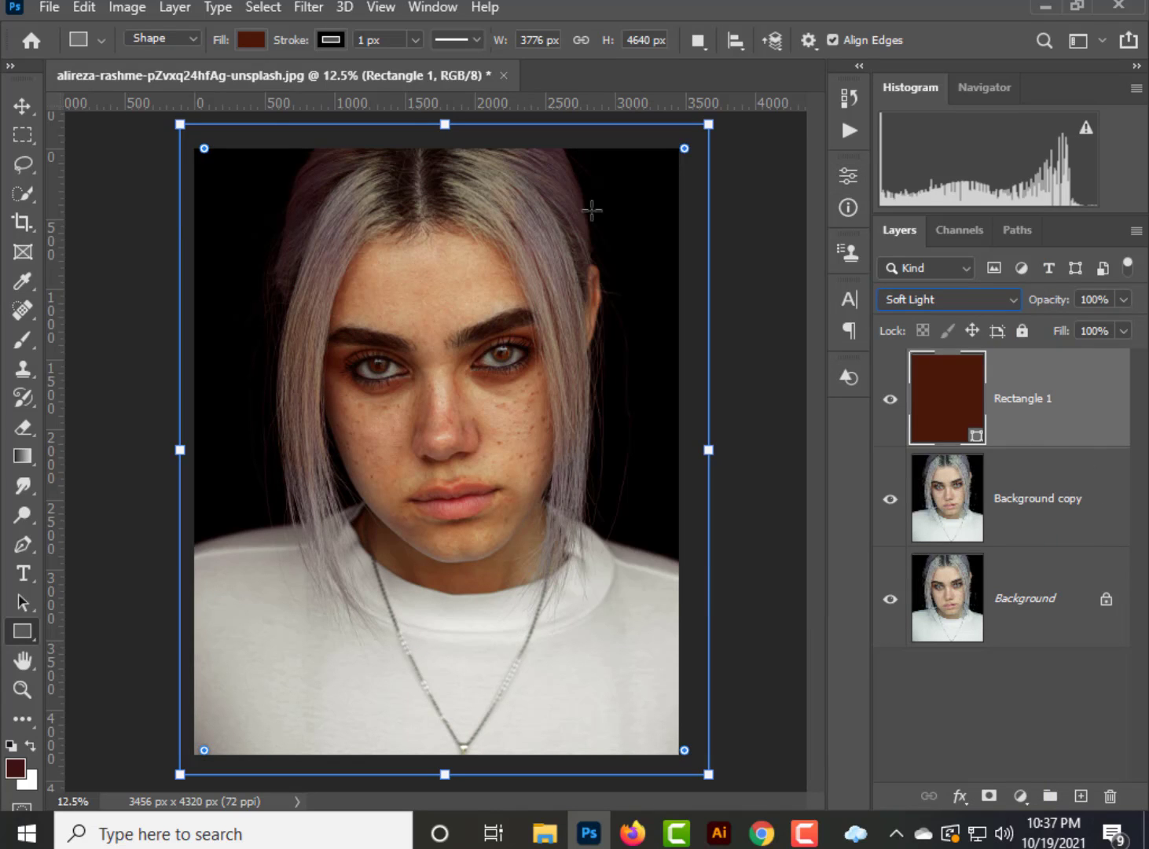
Merge the Rectangle 1 and Background copy layers into a single layer.
left_click(22, 106)
left_click(97, 403)
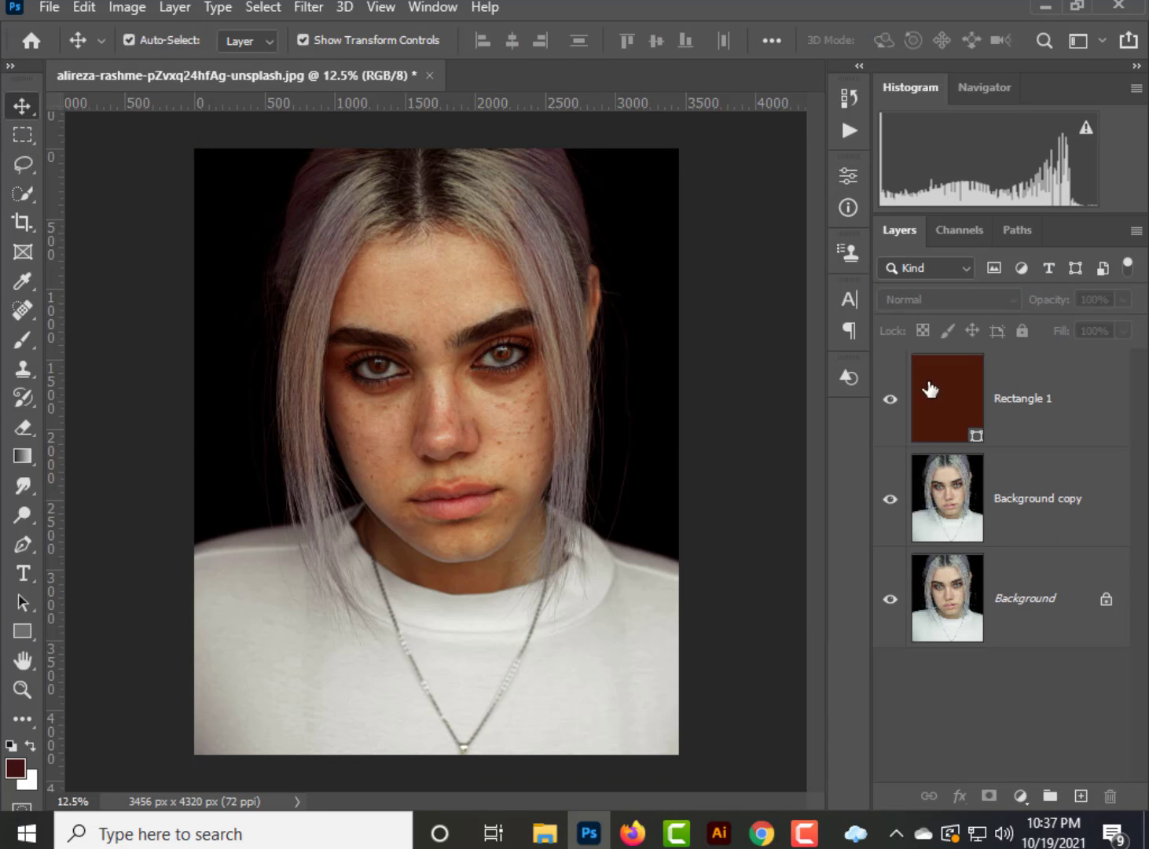
left_click(1049, 385)
left_click(1036, 529, "shift")
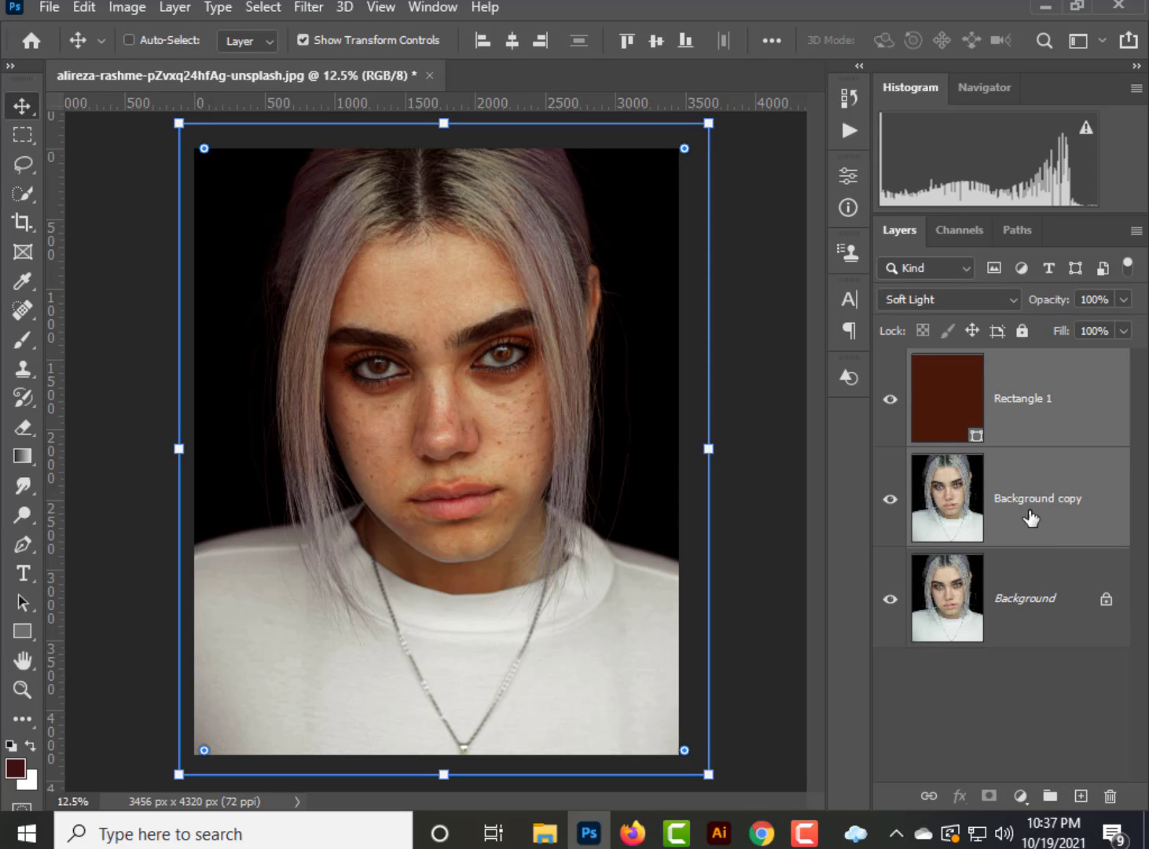
key("ctrl+e")
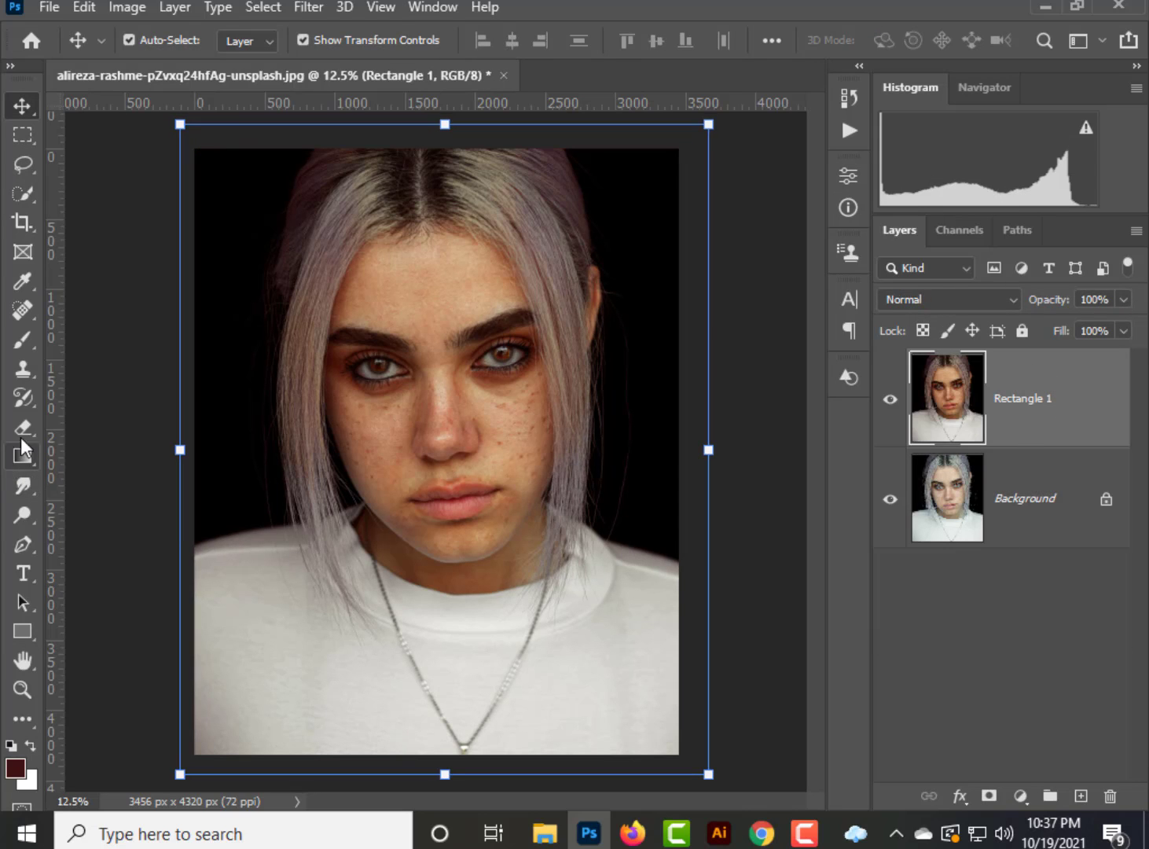
Activate the Smudge tool for retouching the merged portrait layer.
right_click(29, 484)
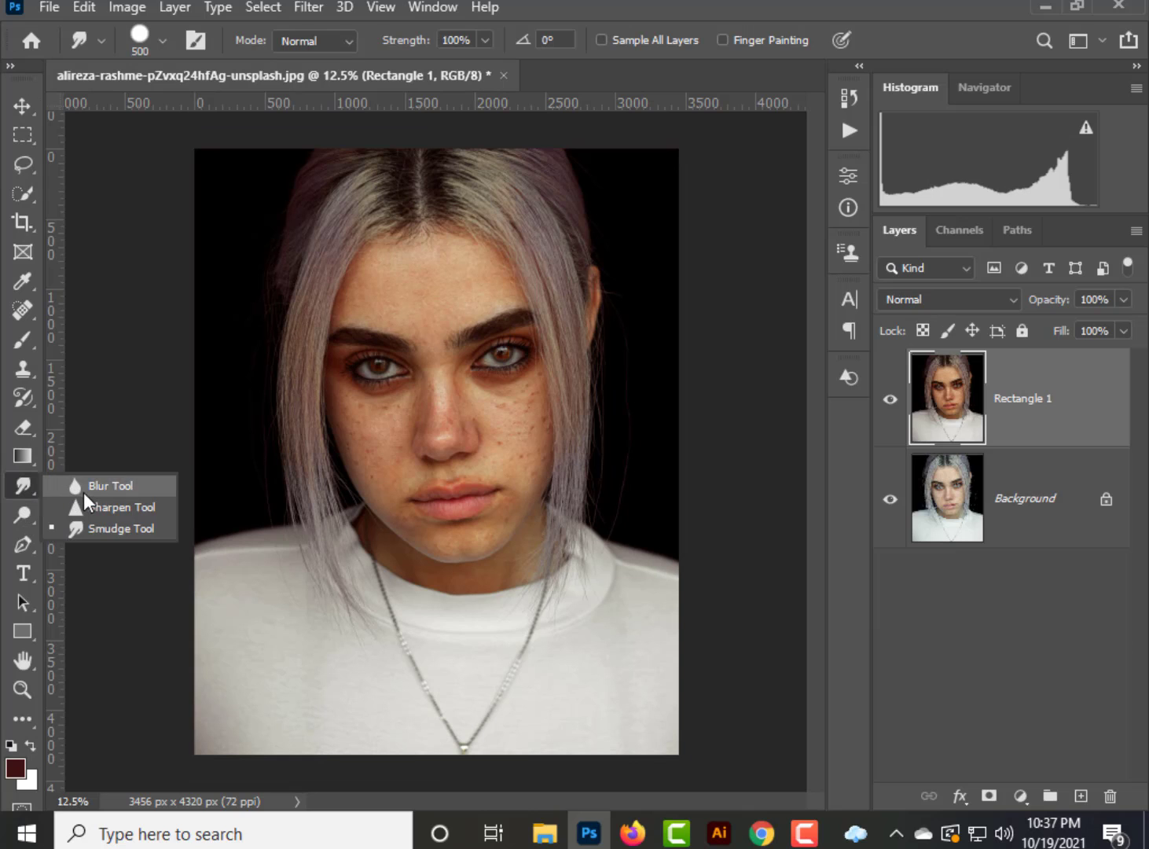
left_click(99, 526)
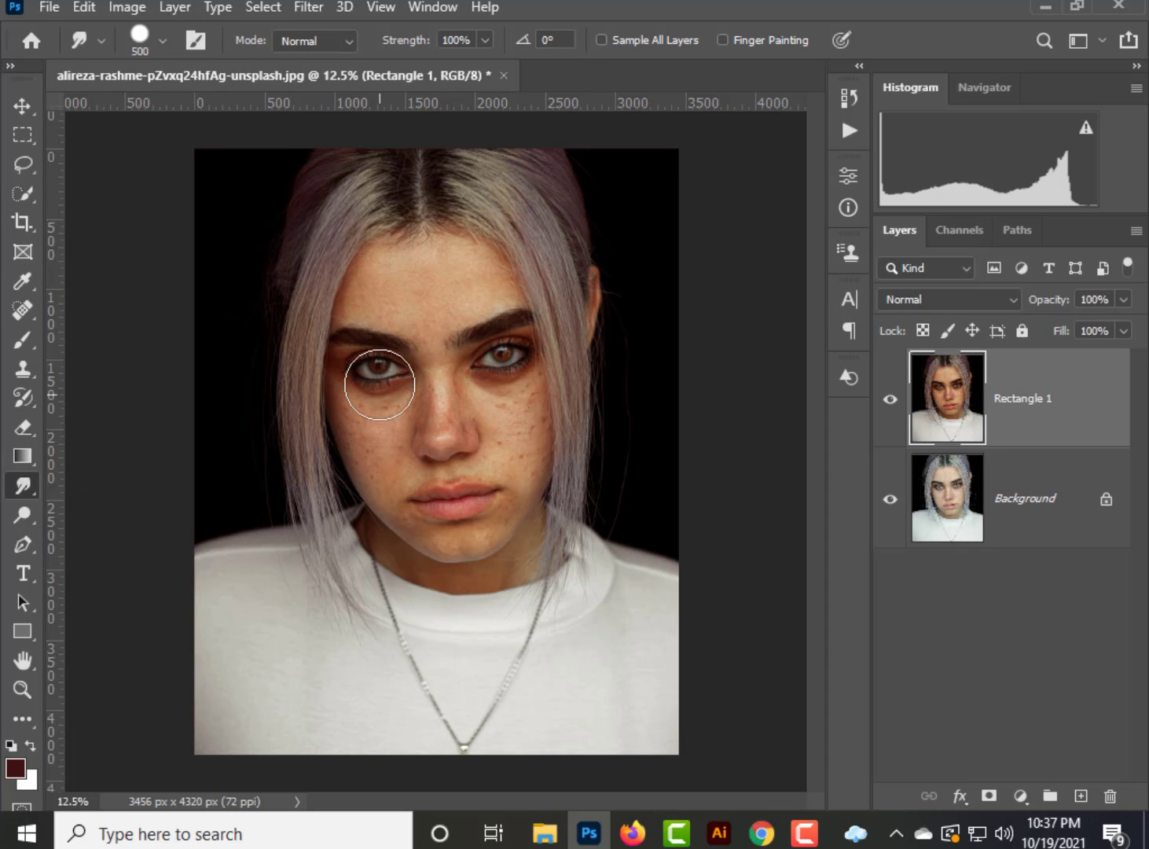
mouse_move(378, 359)
left_mouse_down()
mouse_move(375, 416)
mouse_move(351, 417)
mouse_move(267, 299)
mouse_move(254, 338)
mouse_move(263, 357)
mouse_move(327, 389)
left_mouse_up()
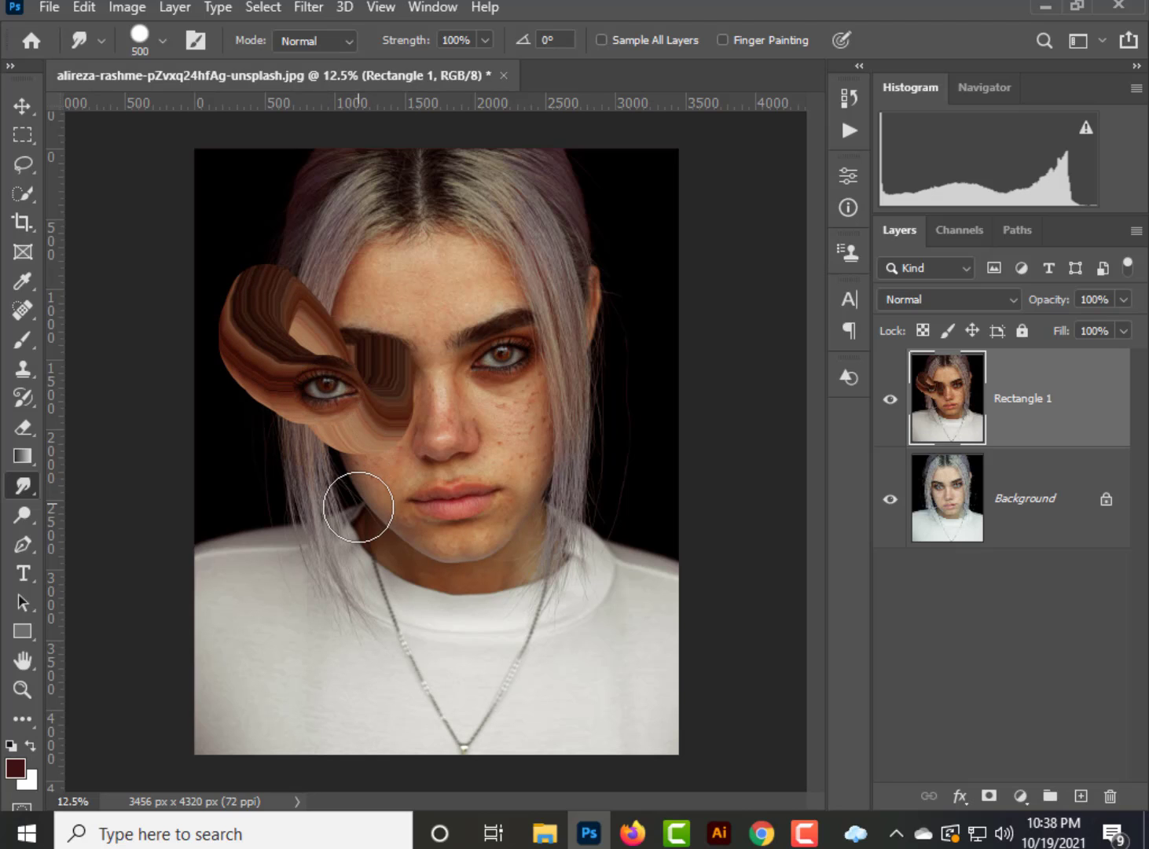
key("ctrl+z")
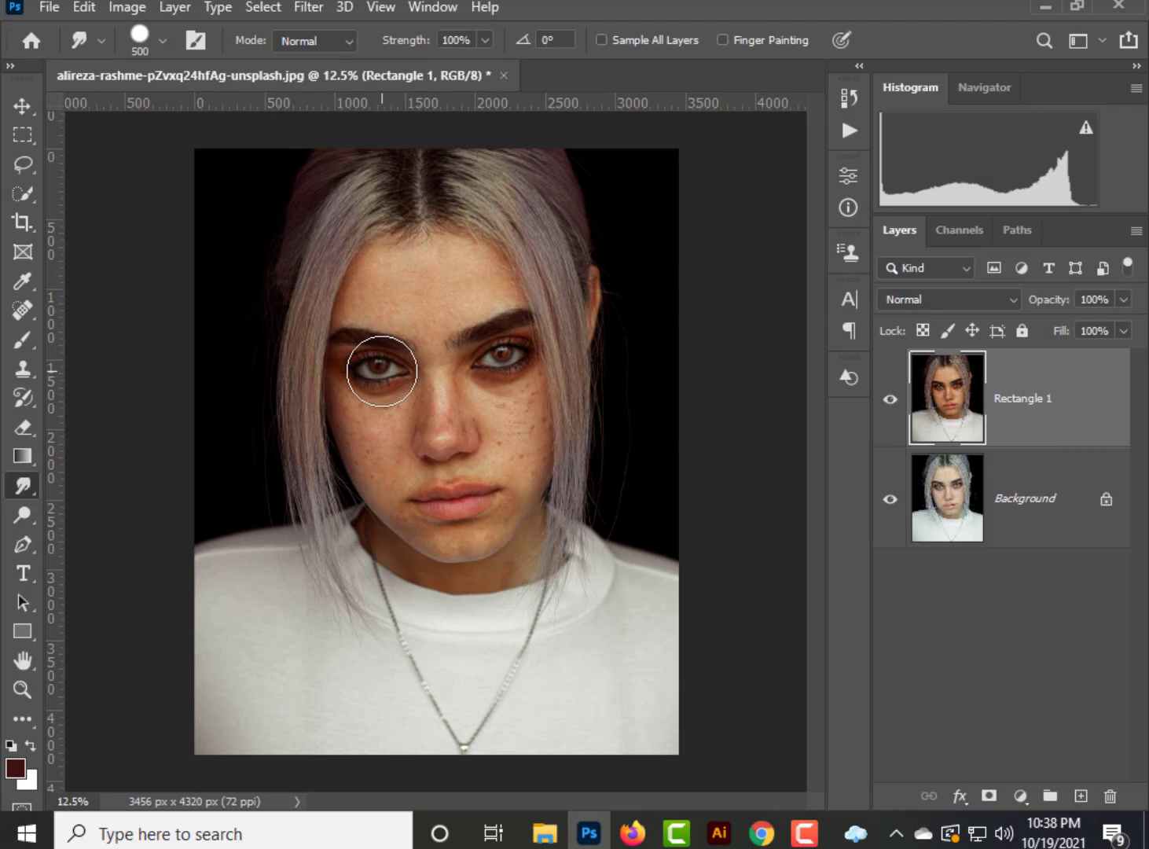
mouse_move(382, 373)
left_mouse_down()
mouse_move(375, 397)
mouse_move(336, 417)
mouse_move(296, 338)
mouse_move(283, 366)
mouse_move(304, 378)
left_mouse_up()
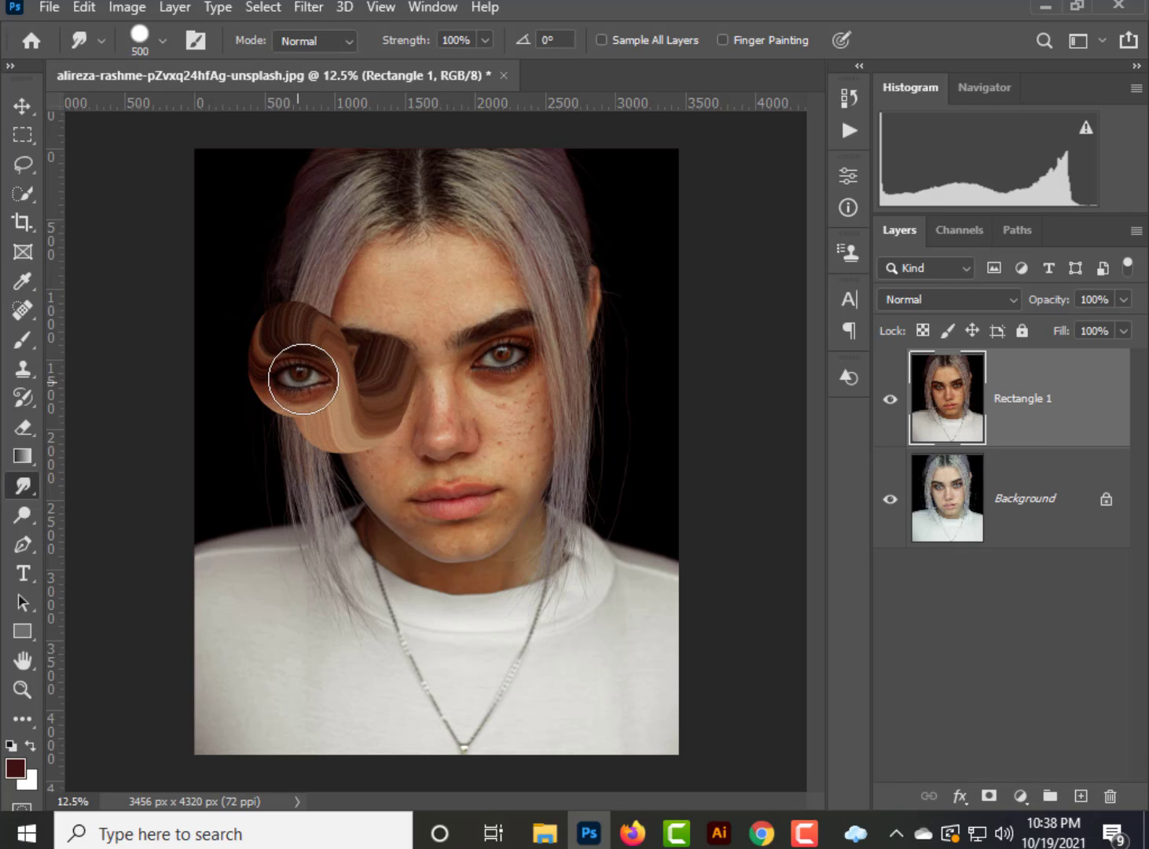
key("ctrl+z")
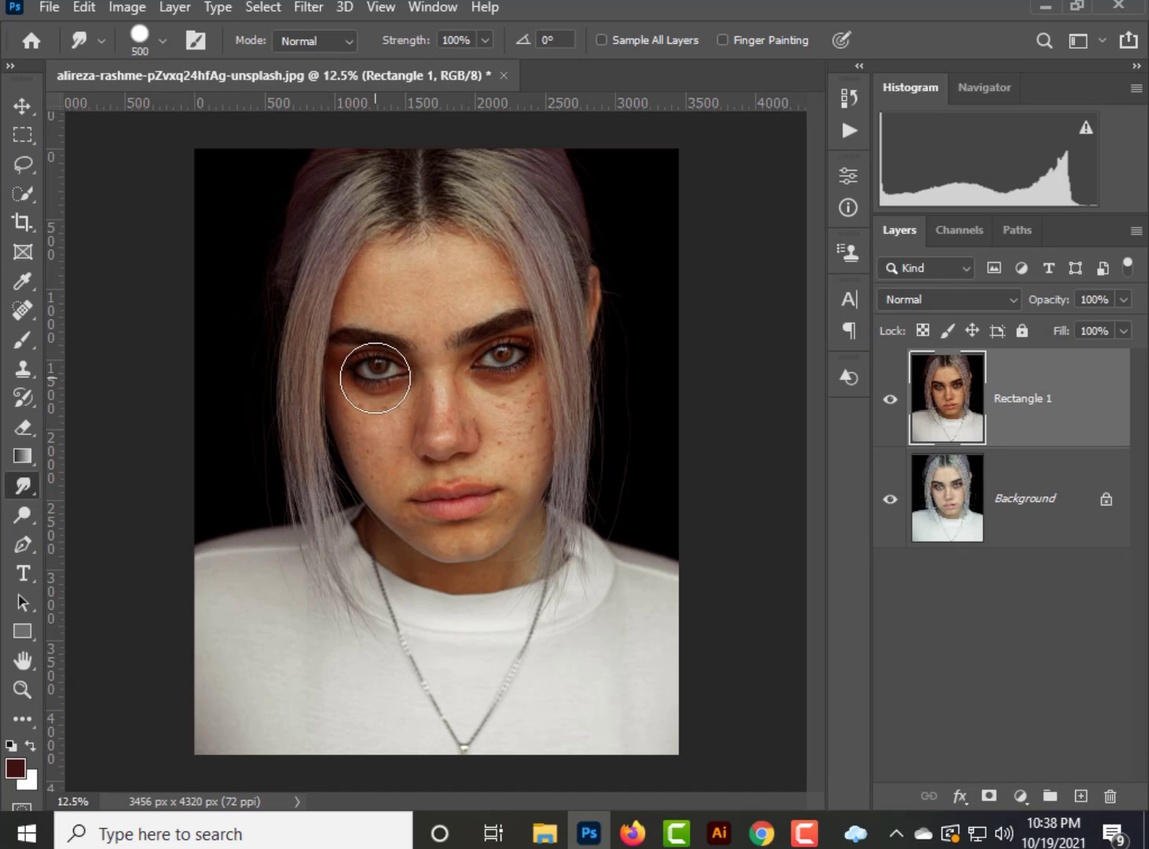
Smudge both eyes outward past the sides of the face in swirling strokes with the 500 px brush at 100% strength.
mouse_move(374, 373)
left_mouse_down()
mouse_move(357, 405)
mouse_move(313, 386)
mouse_move(279, 305)
mouse_move(259, 327)
mouse_move(282, 366)
left_mouse_up()
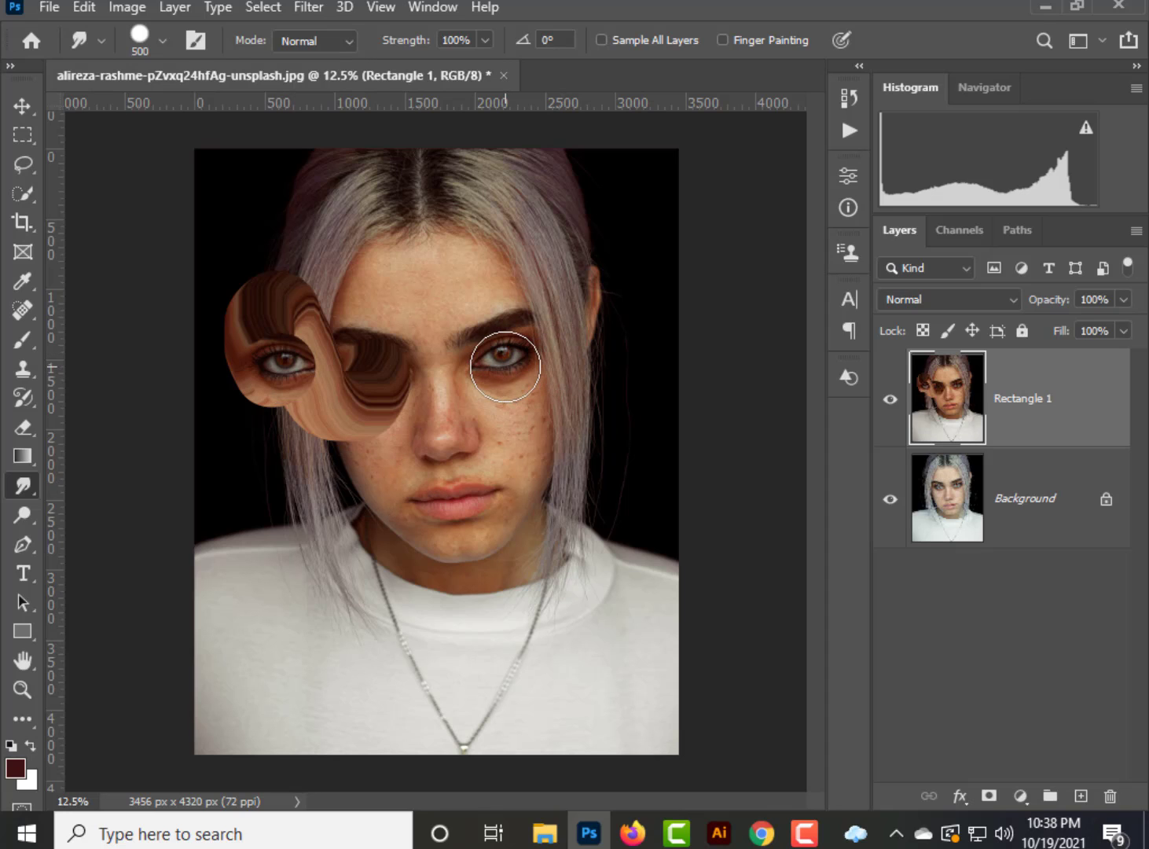
mouse_move(505, 364)
left_mouse_down()
mouse_move(514, 422)
mouse_move(535, 406)
mouse_move(568, 340)
mouse_move(592, 330)
mouse_move(605, 364)
mouse_move(597, 404)
mouse_move(536, 412)
left_mouse_up()
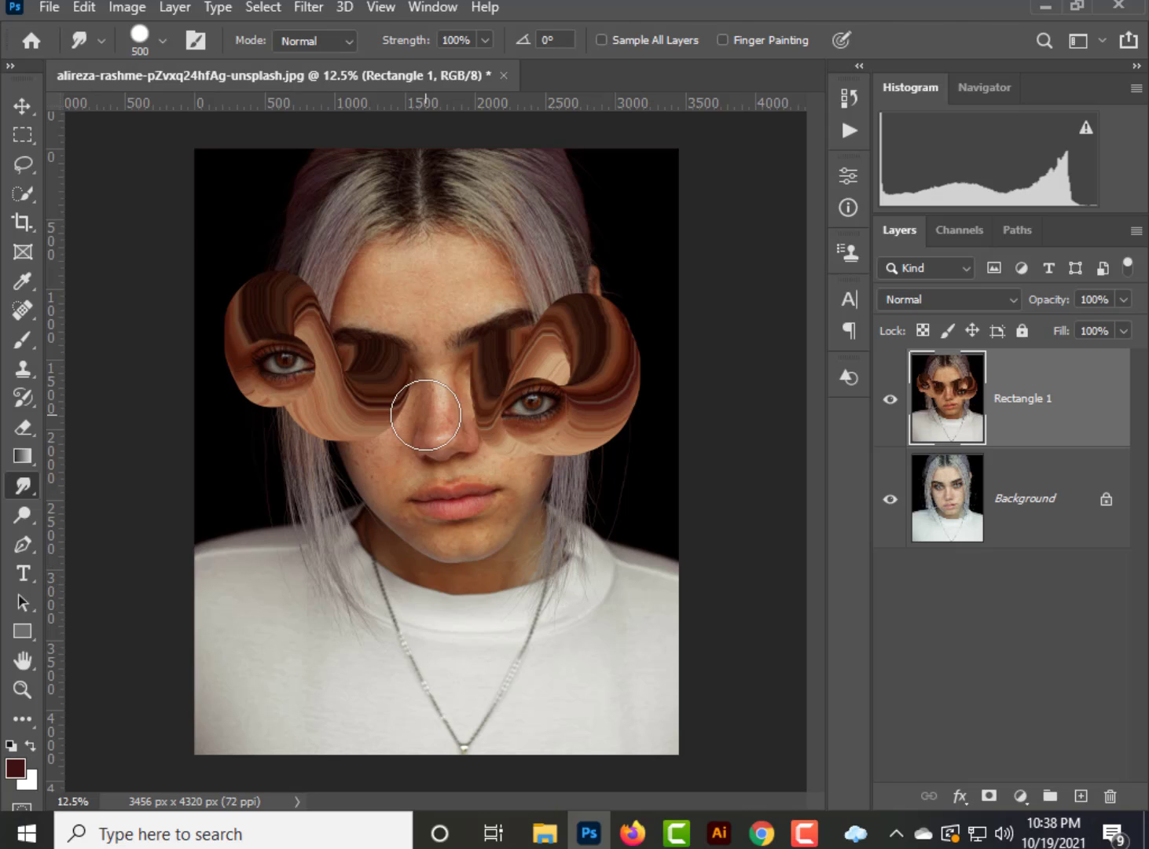
left_click(25, 114)
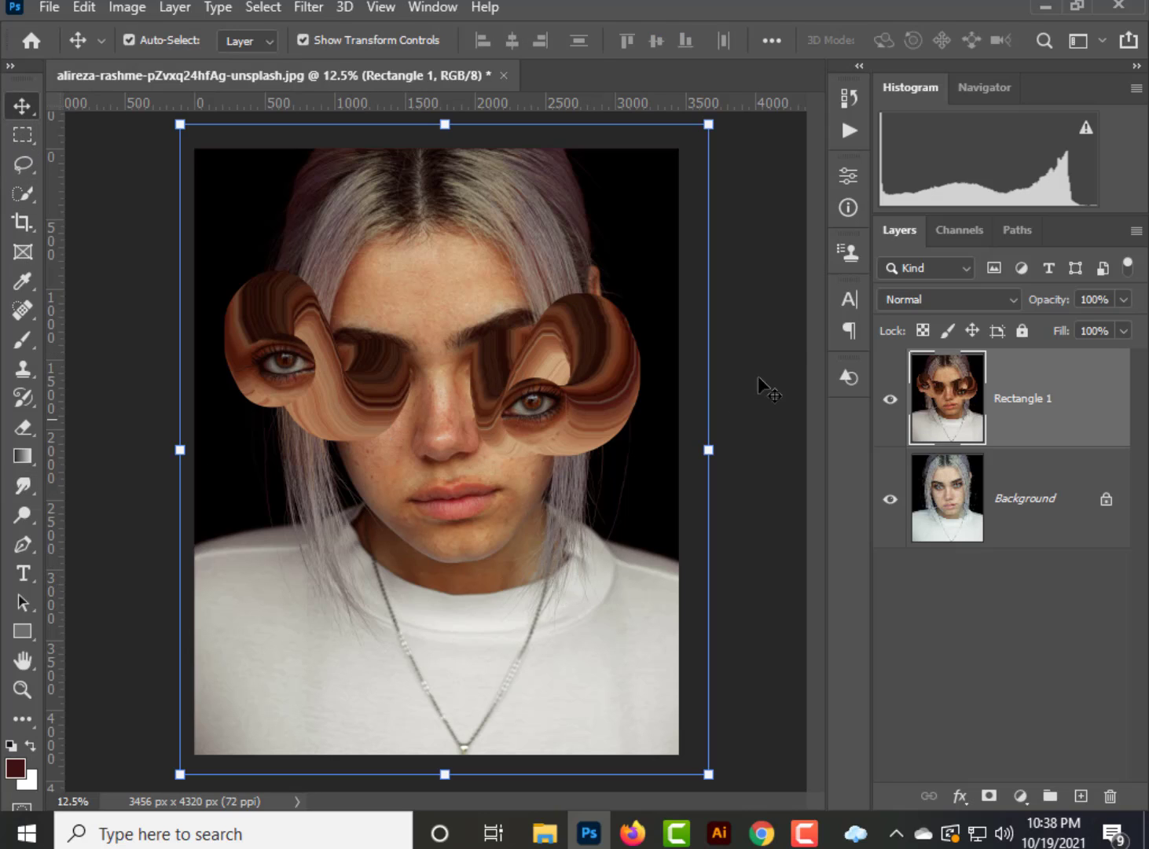
left_click(779, 312)
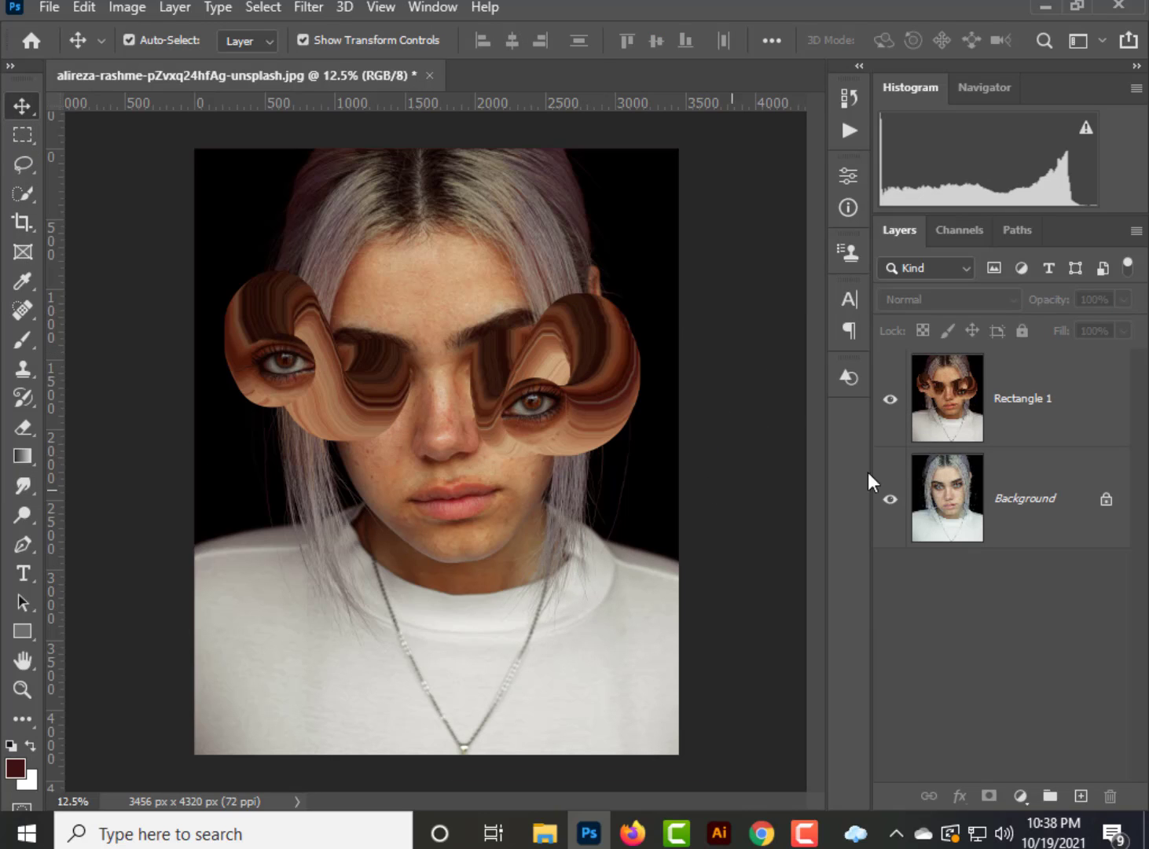
Add a Levels adjustment layer above Rectangle 1 with midtones 0.44, input white 238 and output white 242.
left_click(1016, 399)
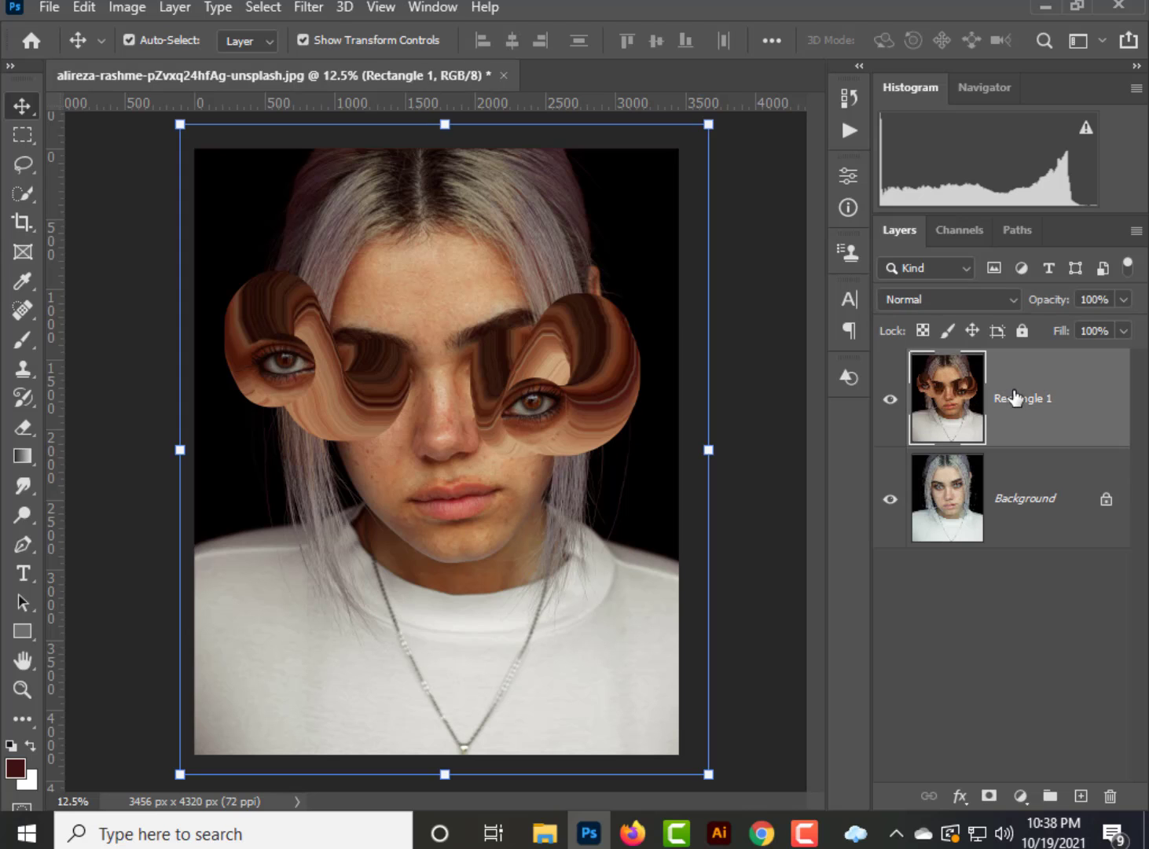
left_click(1021, 795)
left_click(997, 483)
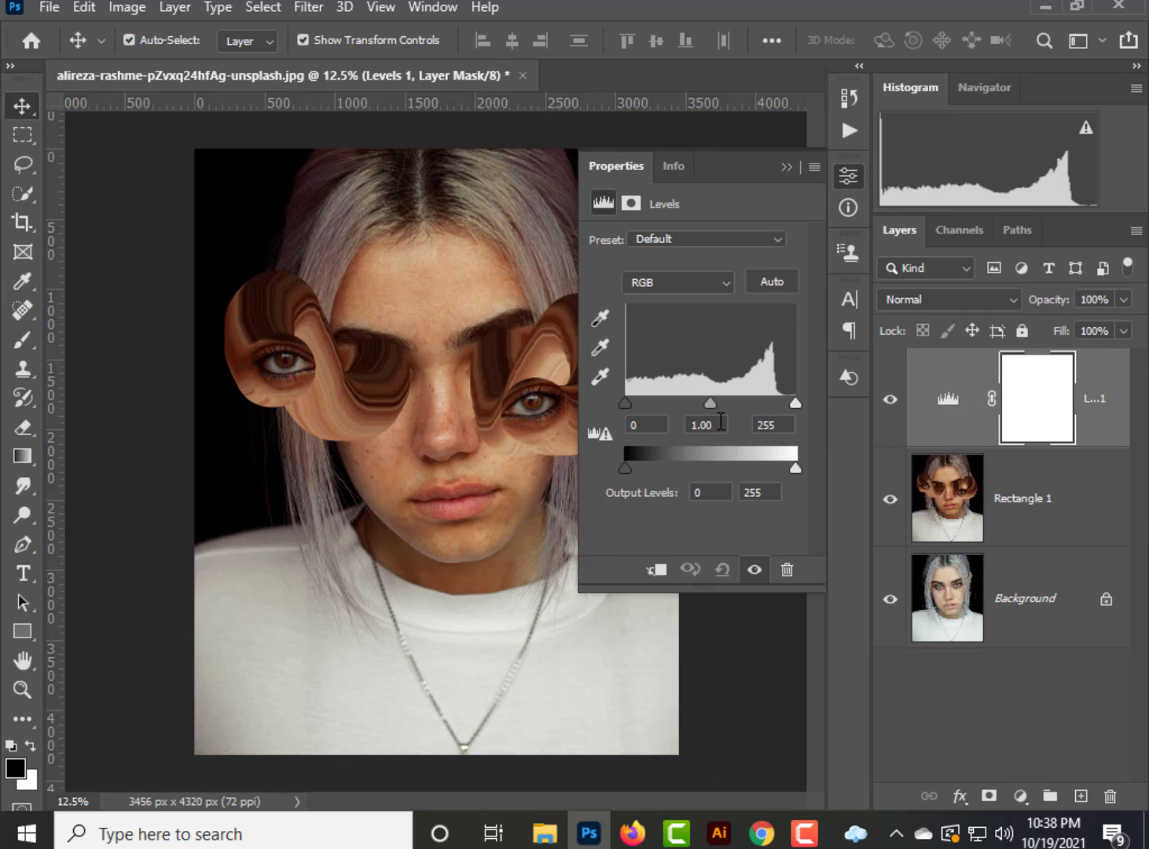
left_click_drag(708, 402, 784, 400)
mouse_move(792, 468)
left_mouse_down()
mouse_move(750, 462)
mouse_move(786, 467)
left_mouse_up()
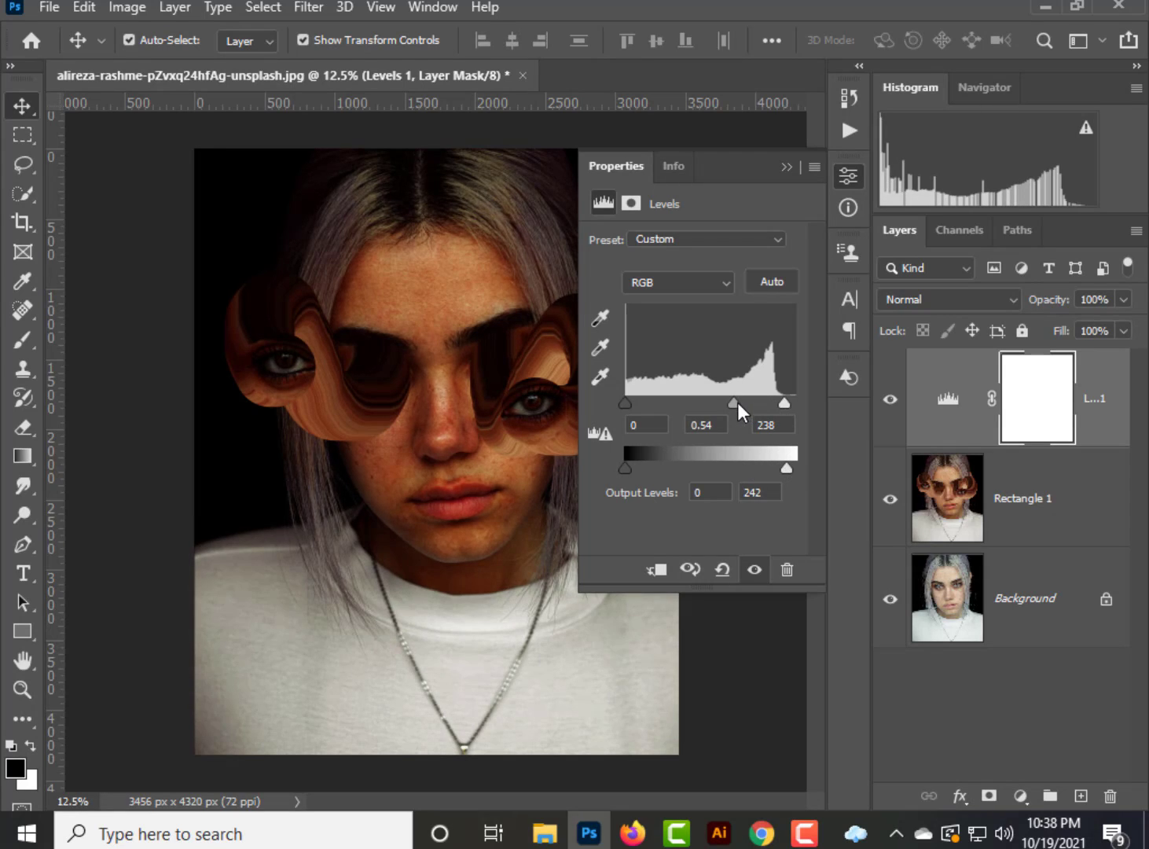
left_click_drag(738, 403, 742, 404)
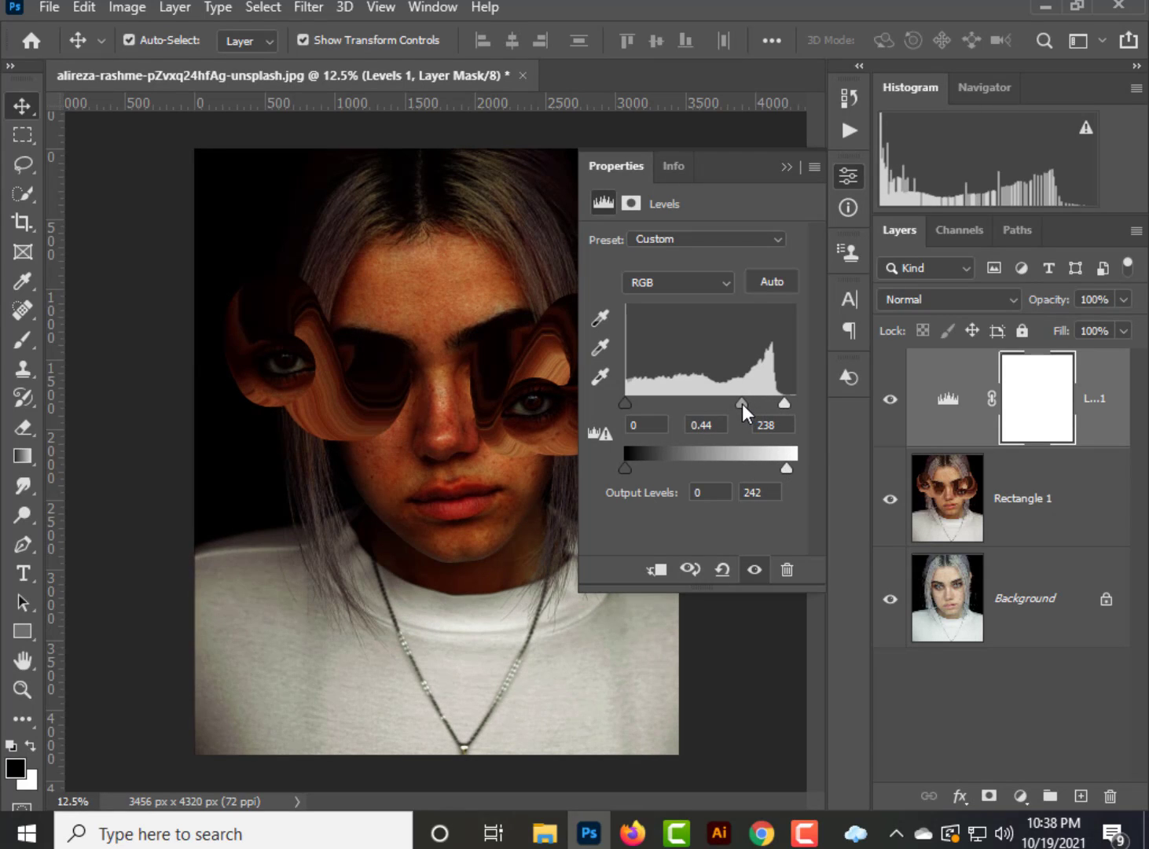
left_click(786, 168)
Paint black over both smudged eyes on the Levels layer mask with a 175 px soft brush to restore their brightness.
left_click(16, 349)
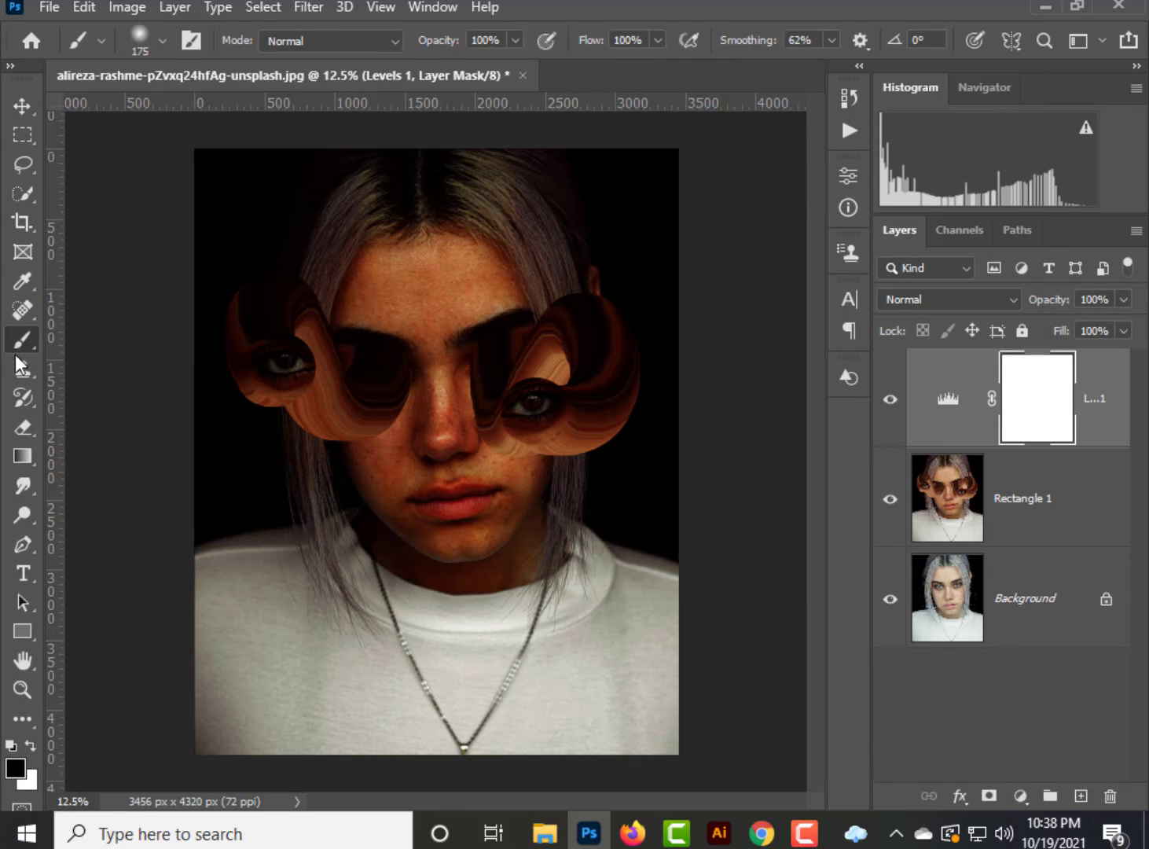
mouse_move(313, 380)
left_mouse_down()
mouse_move(262, 359)
mouse_move(301, 370)
mouse_move(257, 371)
mouse_move(290, 375)
mouse_move(259, 361)
mouse_move(292, 354)
mouse_move(309, 368)
mouse_move(256, 360)
mouse_move(303, 376)
mouse_move(275, 376)
mouse_move(256, 364)
mouse_move(309, 368)
mouse_move(298, 356)
mouse_move(251, 358)
mouse_move(278, 371)
left_mouse_up()
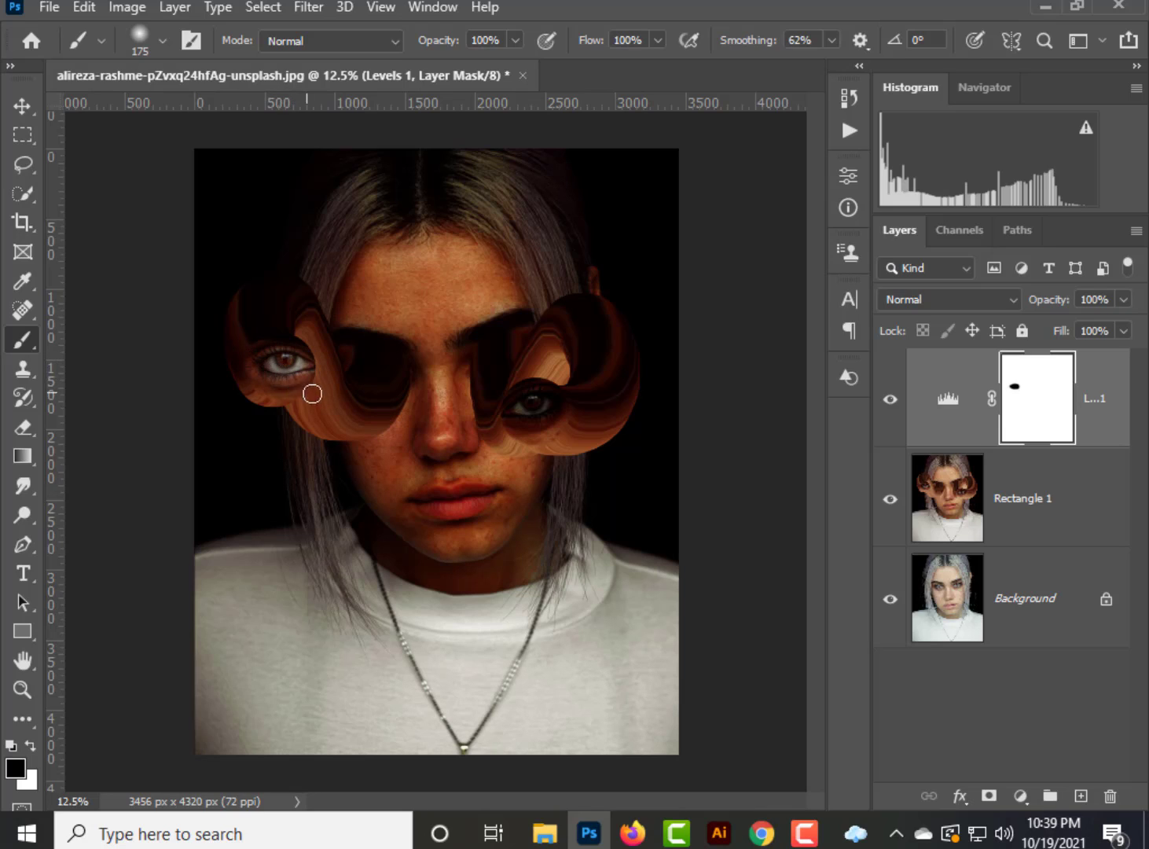
mouse_move(521, 404)
left_mouse_down()
mouse_move(549, 407)
mouse_move(519, 420)
mouse_move(555, 397)
mouse_move(558, 417)
mouse_move(552, 398)
mouse_move(560, 406)
mouse_move(535, 396)
mouse_move(519, 409)
mouse_move(538, 406)
mouse_move(529, 397)
mouse_move(513, 409)
mouse_move(521, 432)
mouse_move(514, 414)
mouse_move(542, 415)
left_mouse_up()
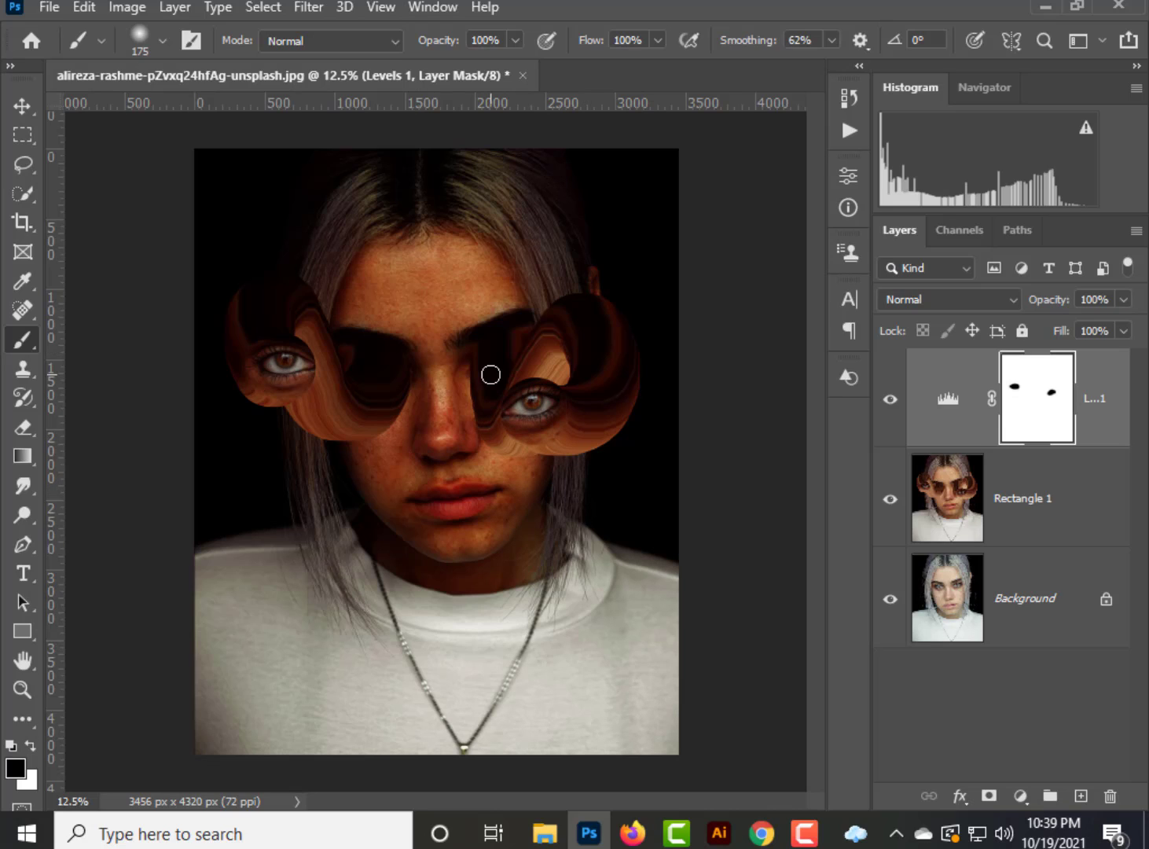
Add a Hue/Saturation adjustment layer directly above Rectangle 1 with hue +10 and saturation +27.
left_click(22, 107)
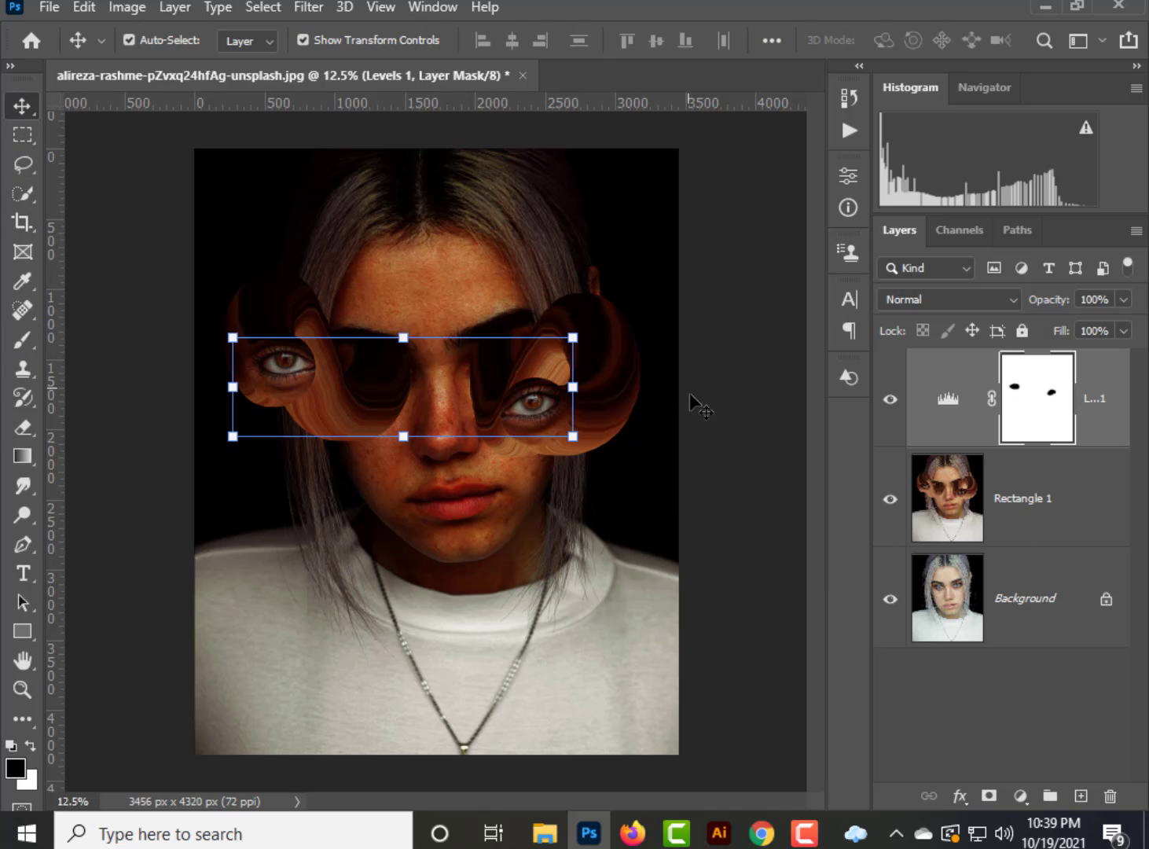
left_click(739, 387)
left_click(1025, 525)
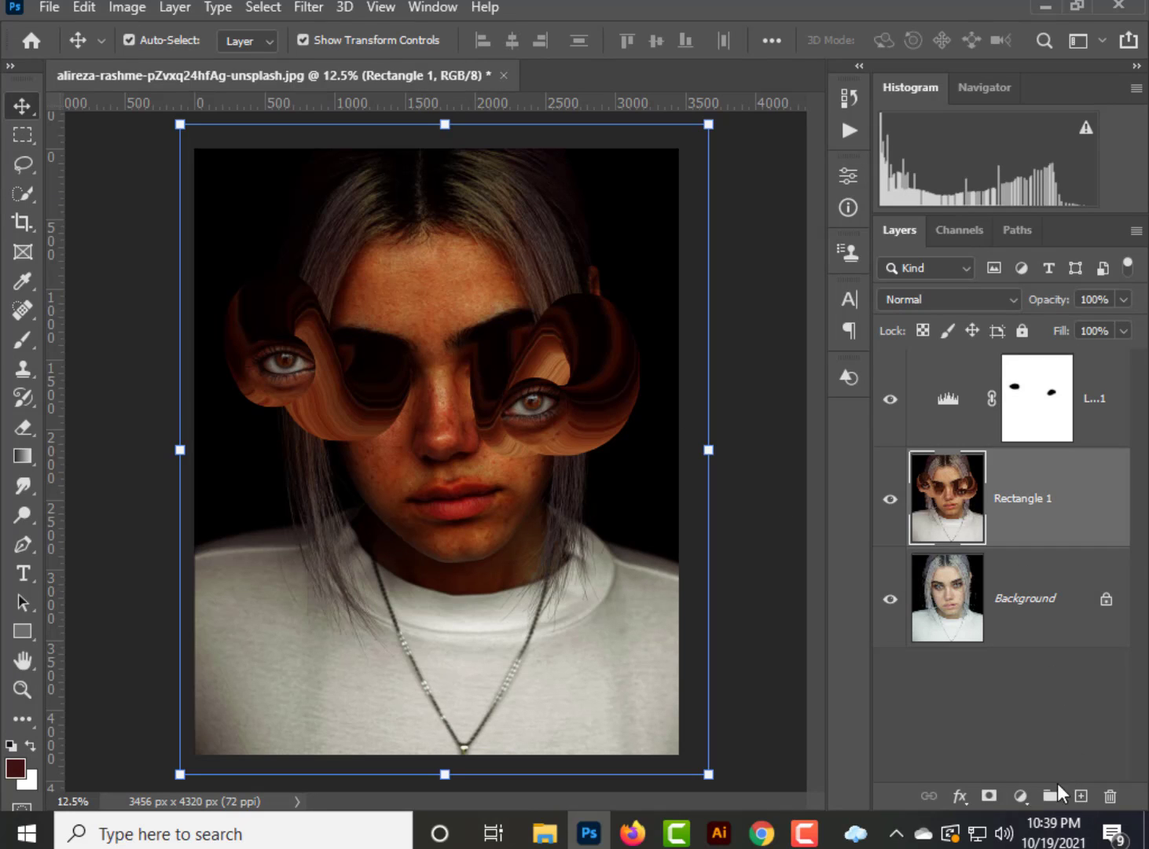
left_click(1020, 796)
left_click(1027, 581)
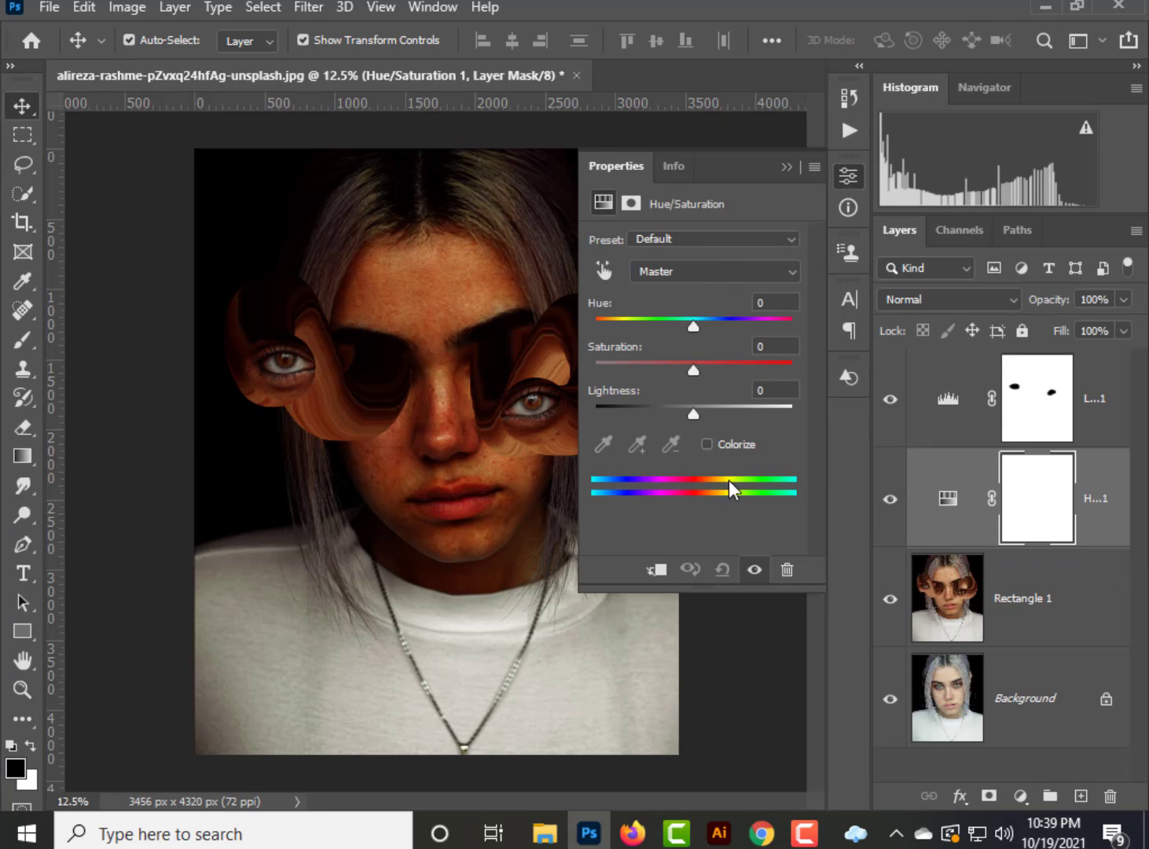
left_click_drag(693, 328, 720, 368)
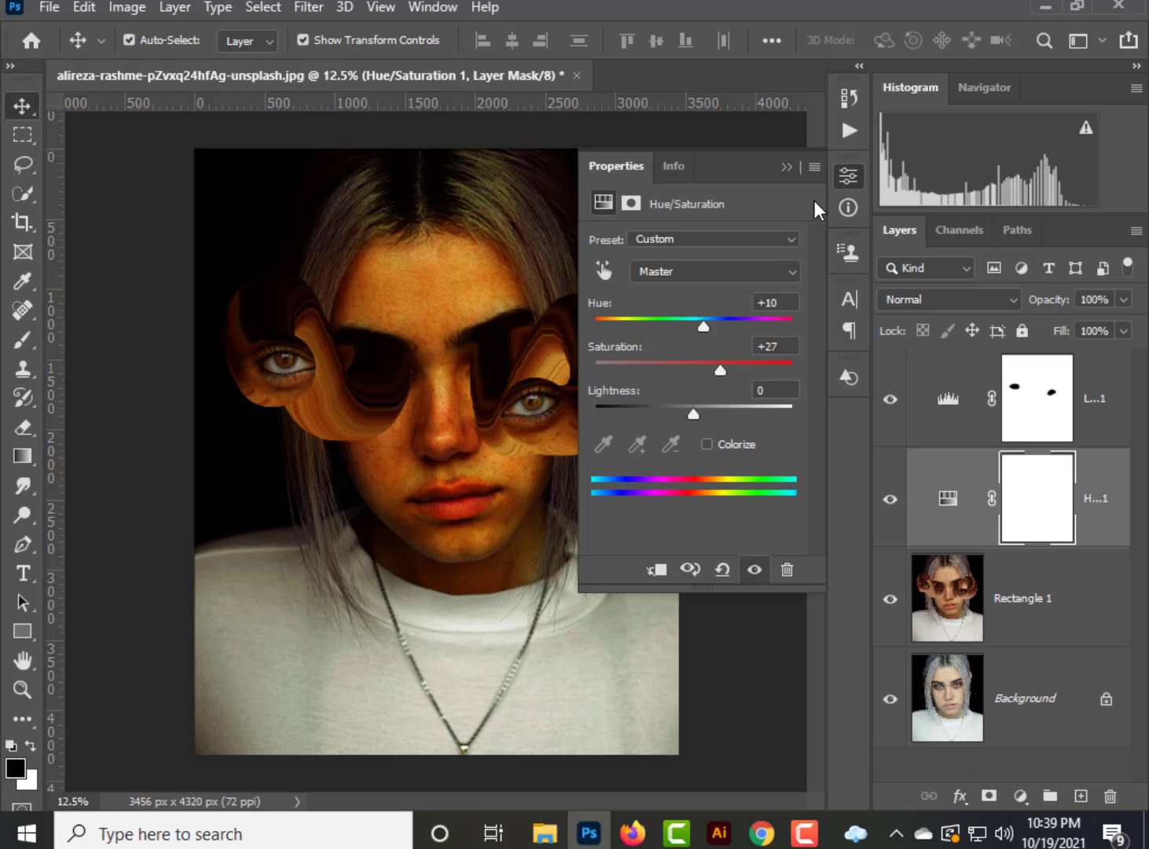
left_click(786, 167)
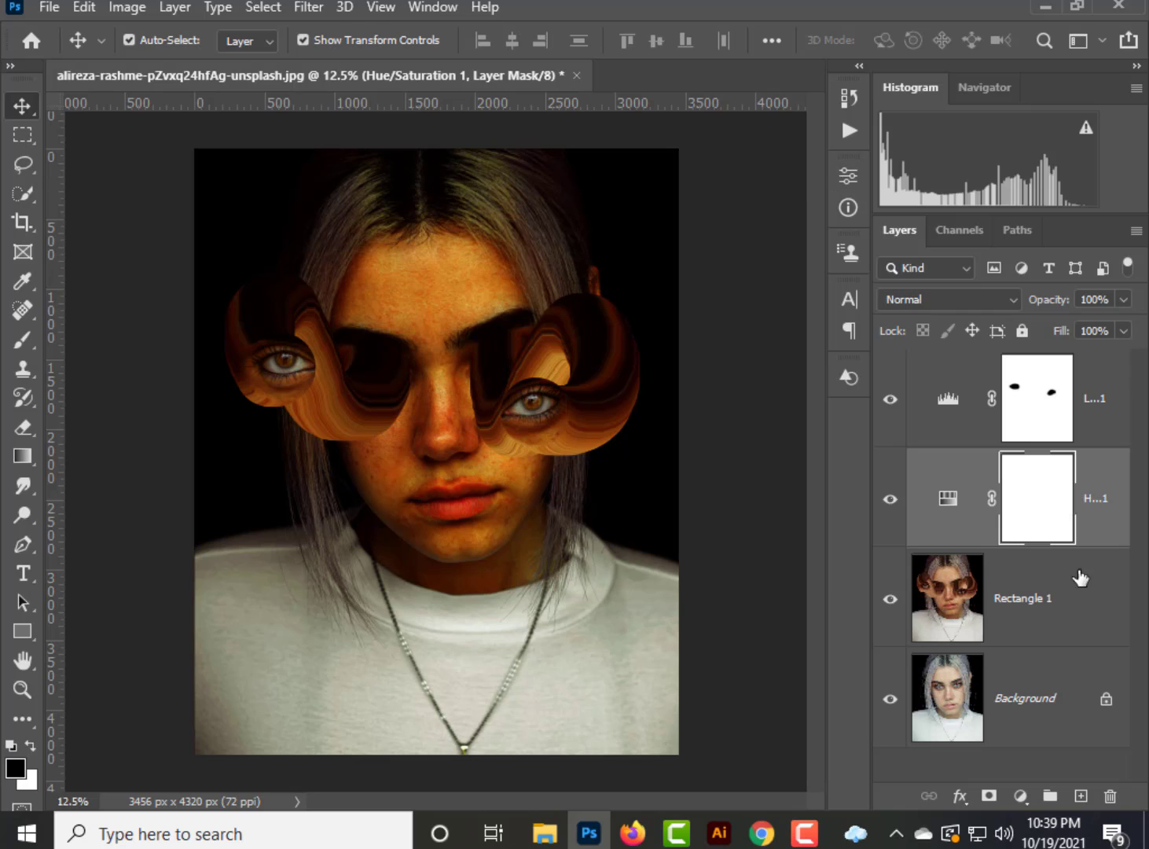
Create an empty layer above the Levels adjustment and set the foreground colour to golden yellow f4c215.
left_click(1109, 402)
left_click(1081, 795)
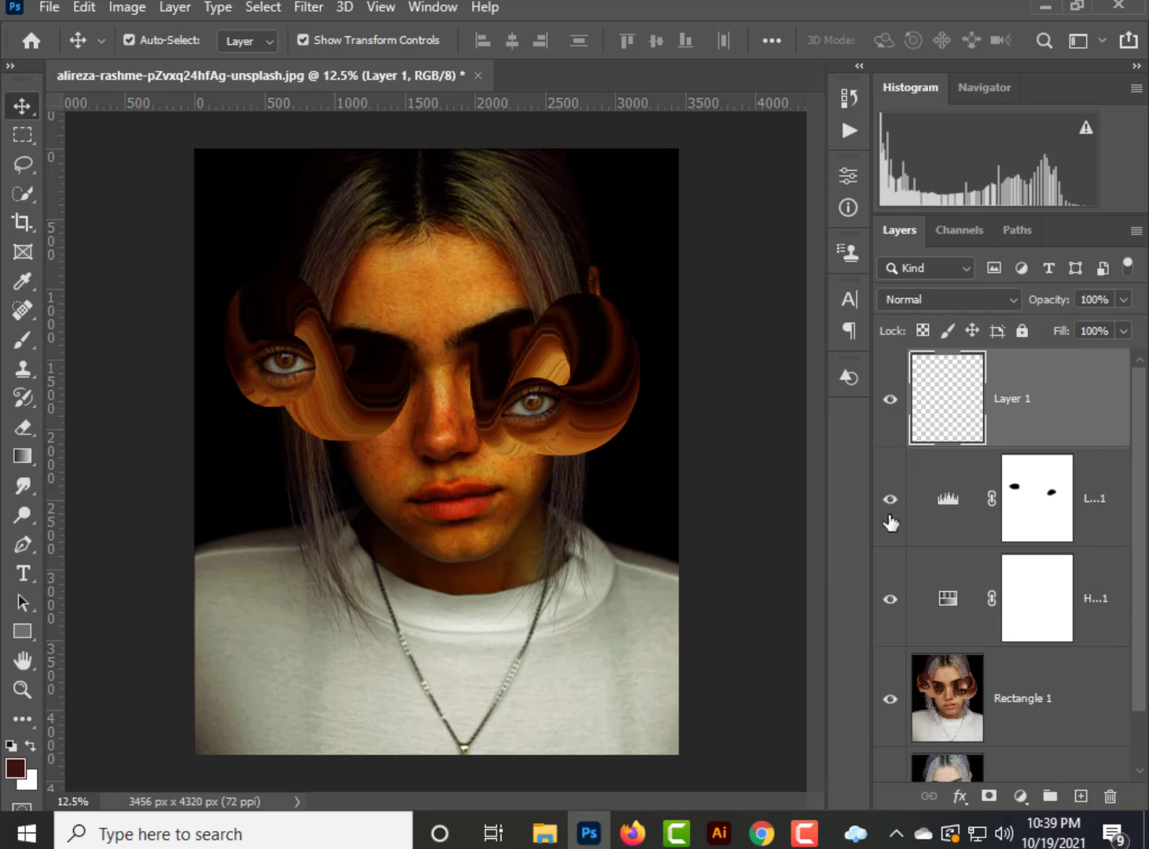
left_click(15, 768)
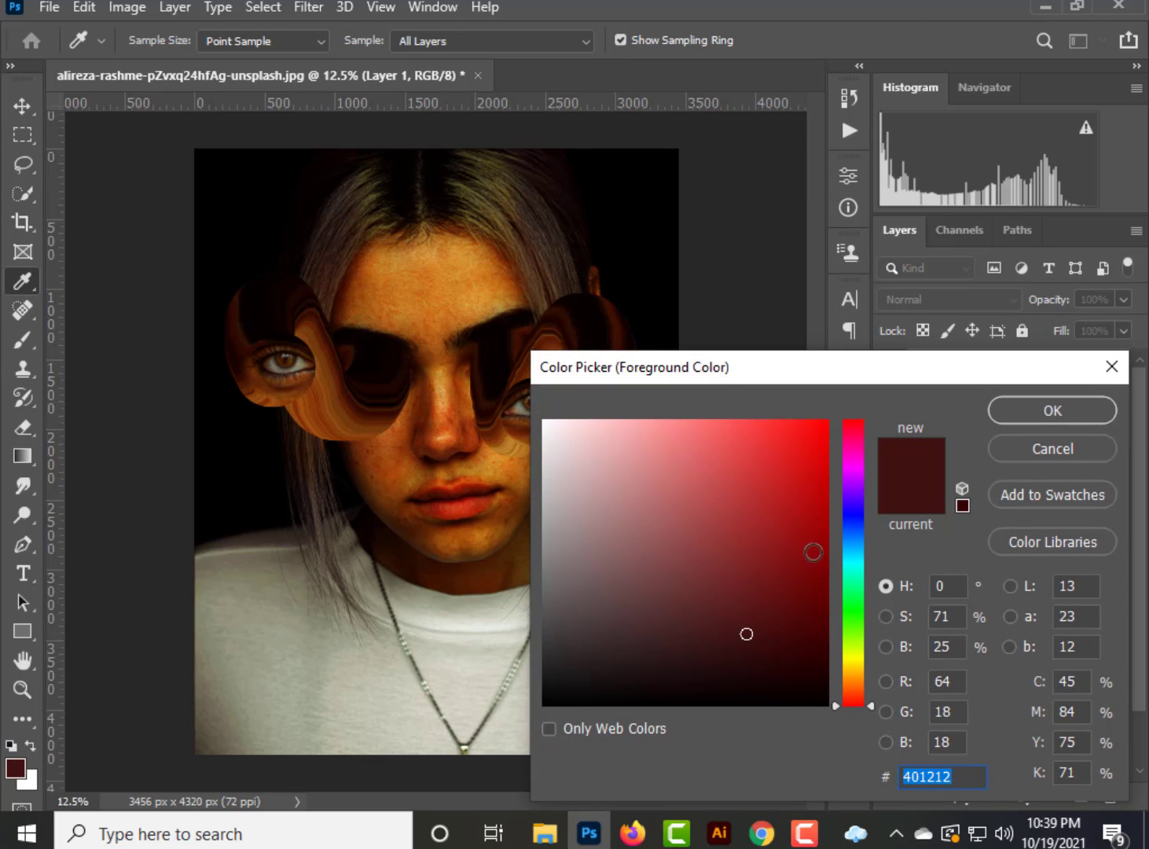
left_click_drag(857, 667, 857, 669)
left_click_drag(798, 457, 803, 432)
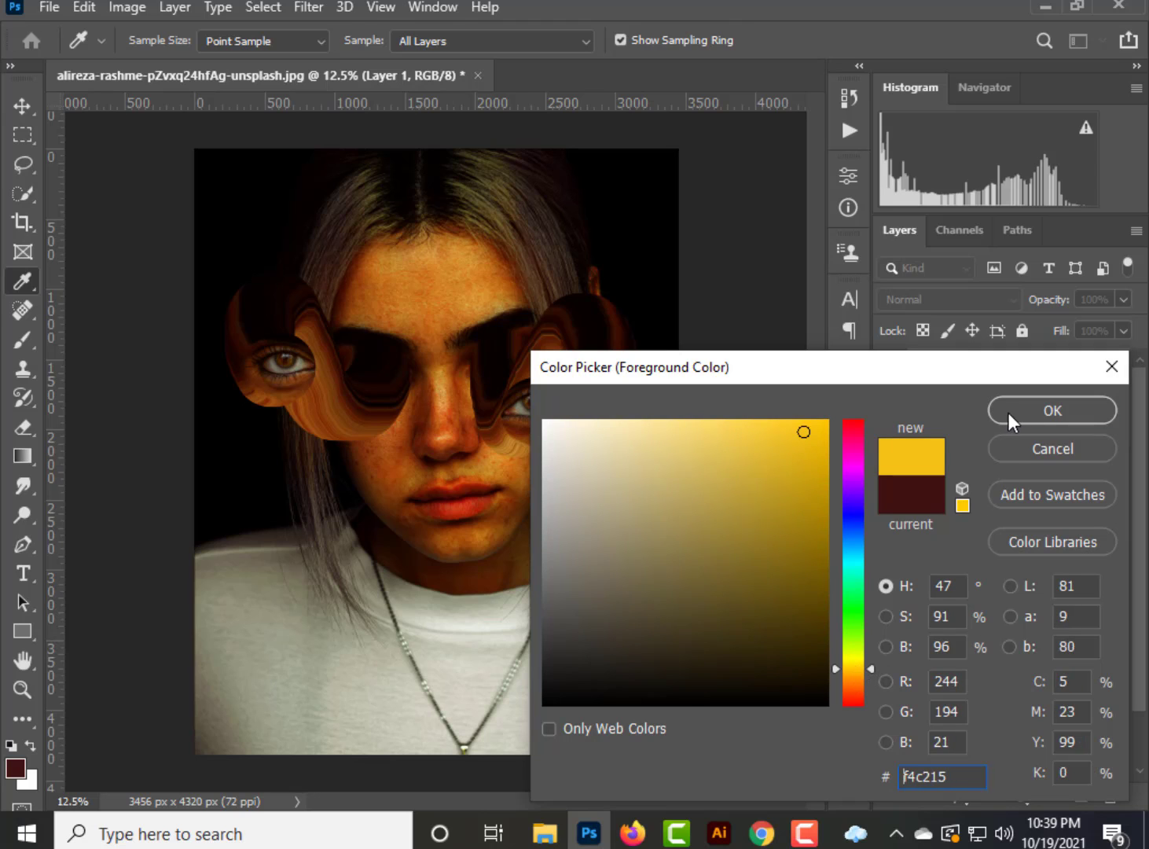
left_click(1008, 413)
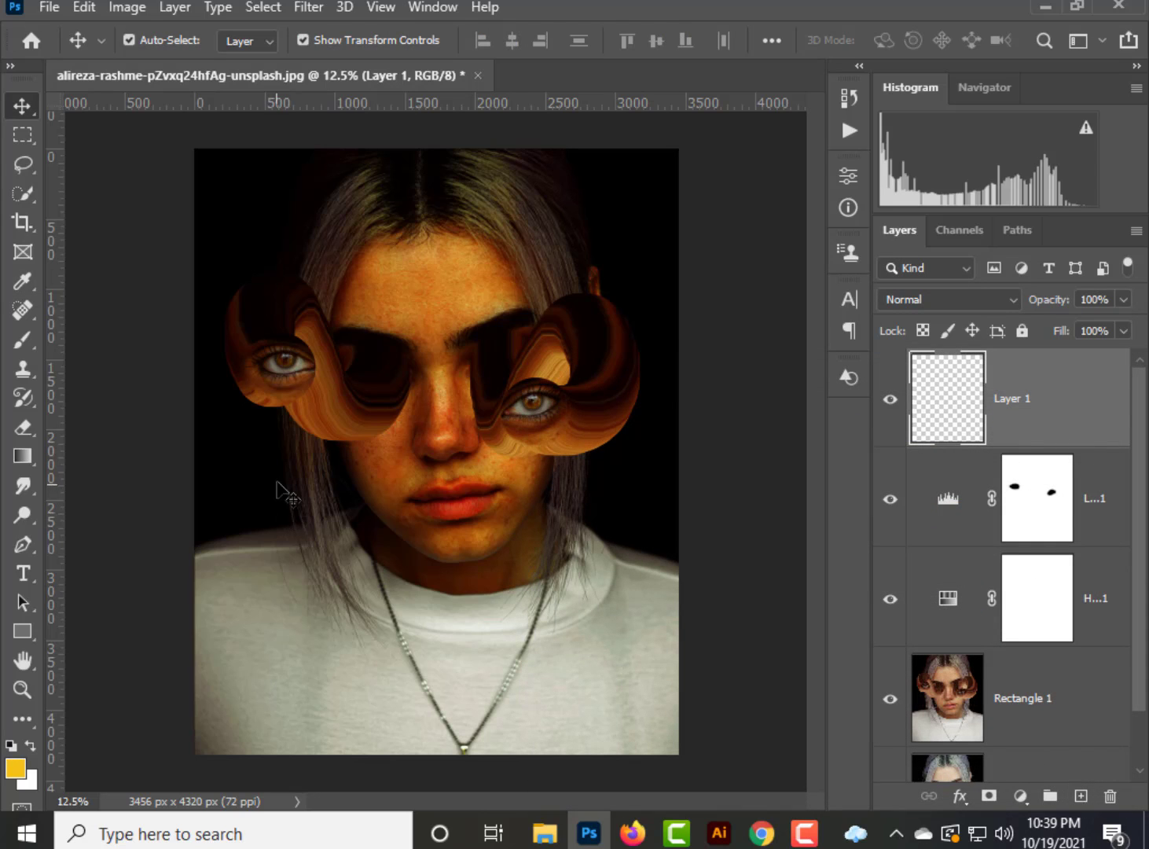
Dab yellow over the iris of both smudged eyes on Layer 1 with the 175 px soft brush.
left_click(22, 339)
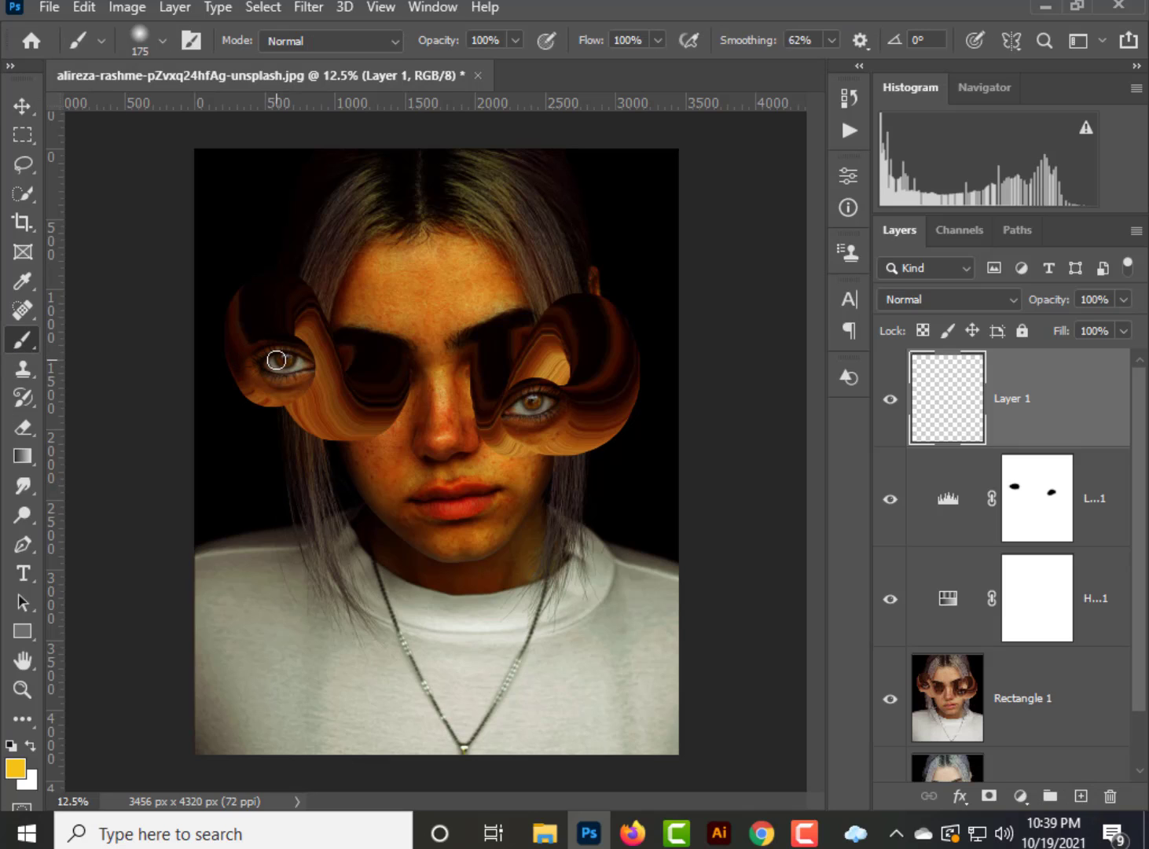
left_click(286, 360)
left_click(532, 401)
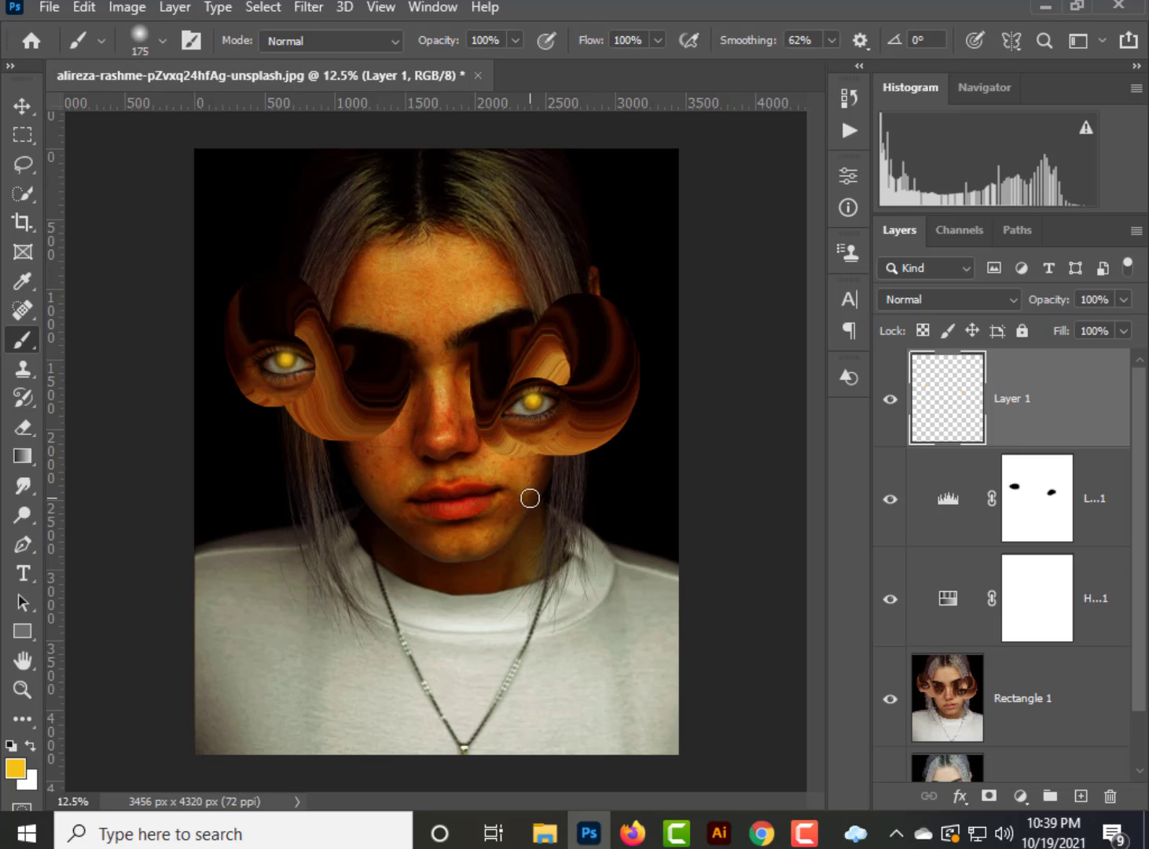
Set the blend mode of the yellow iris layer to Screen, keeping its opacity at 100%.
key("ctrl+plus")
key("ctrl+plus")
key("ctrl+plus")
key("ctrl+plus")
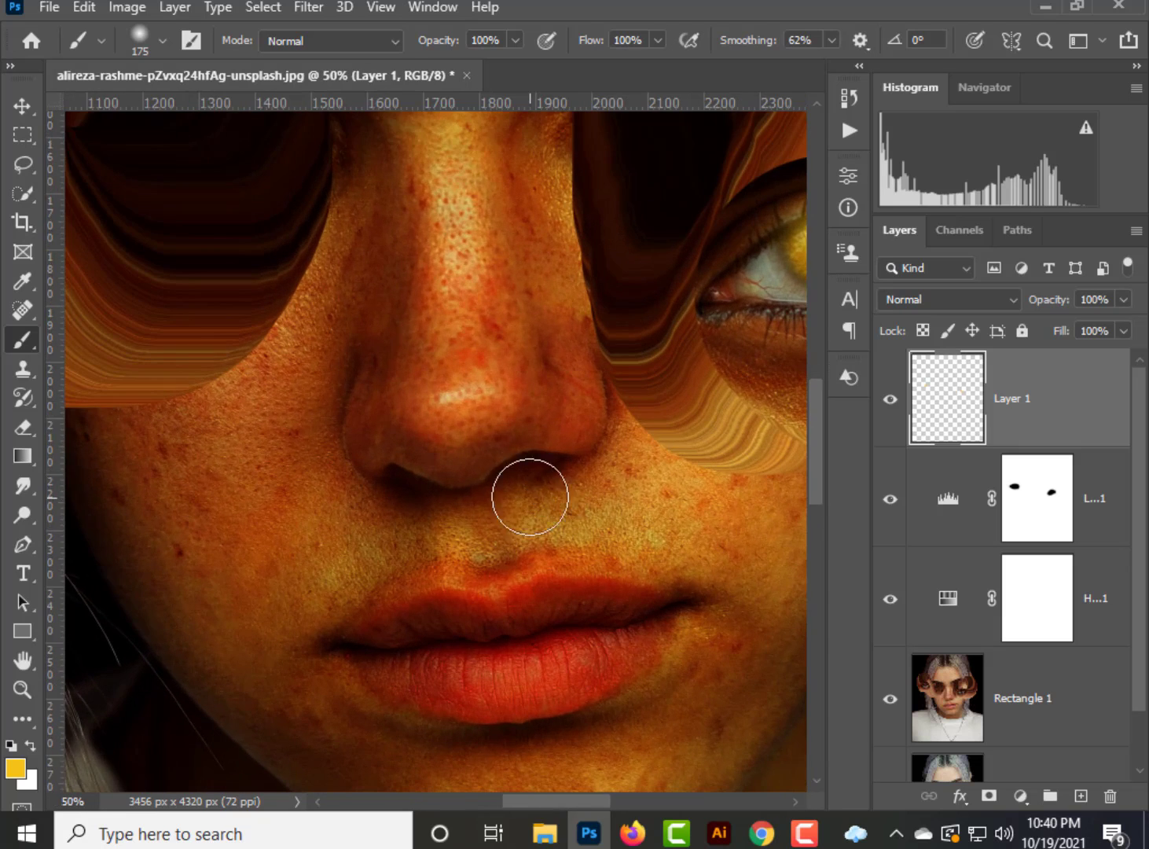
left_click_drag(437, 423, 695, 597)
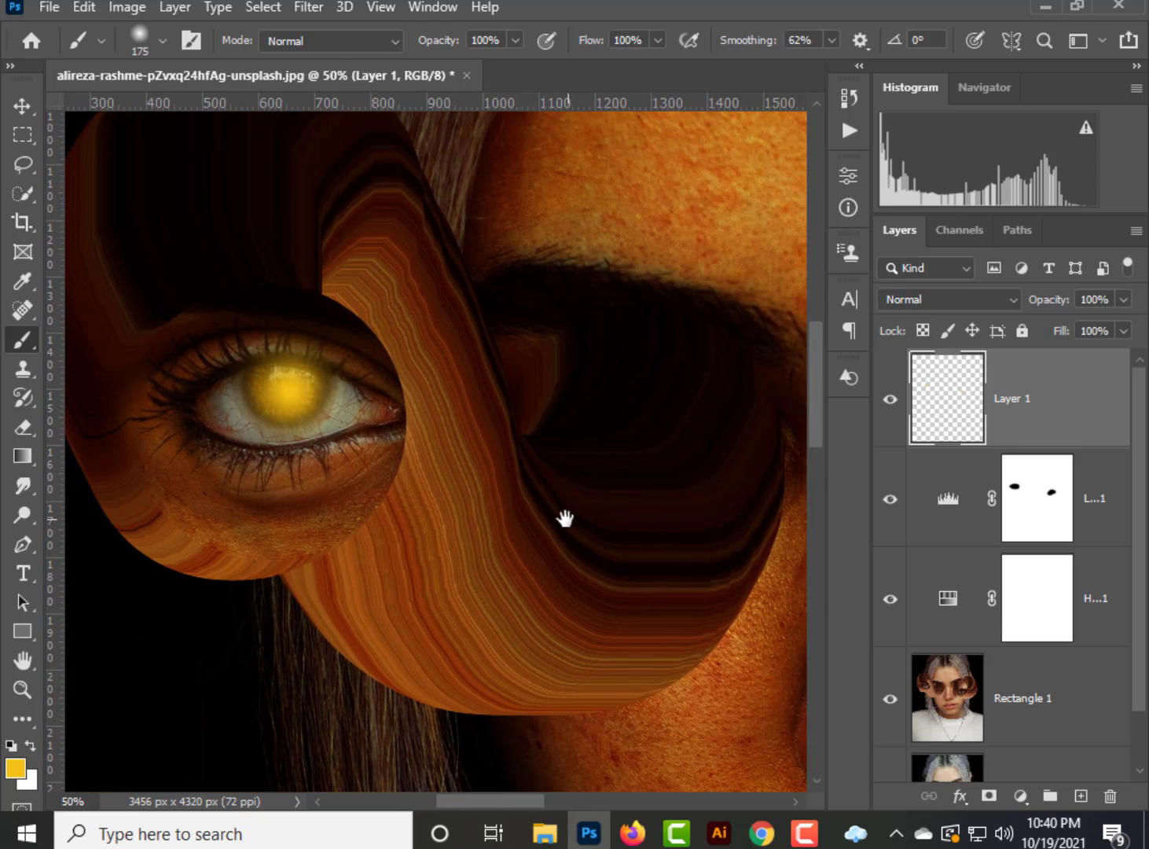
left_click(983, 301)
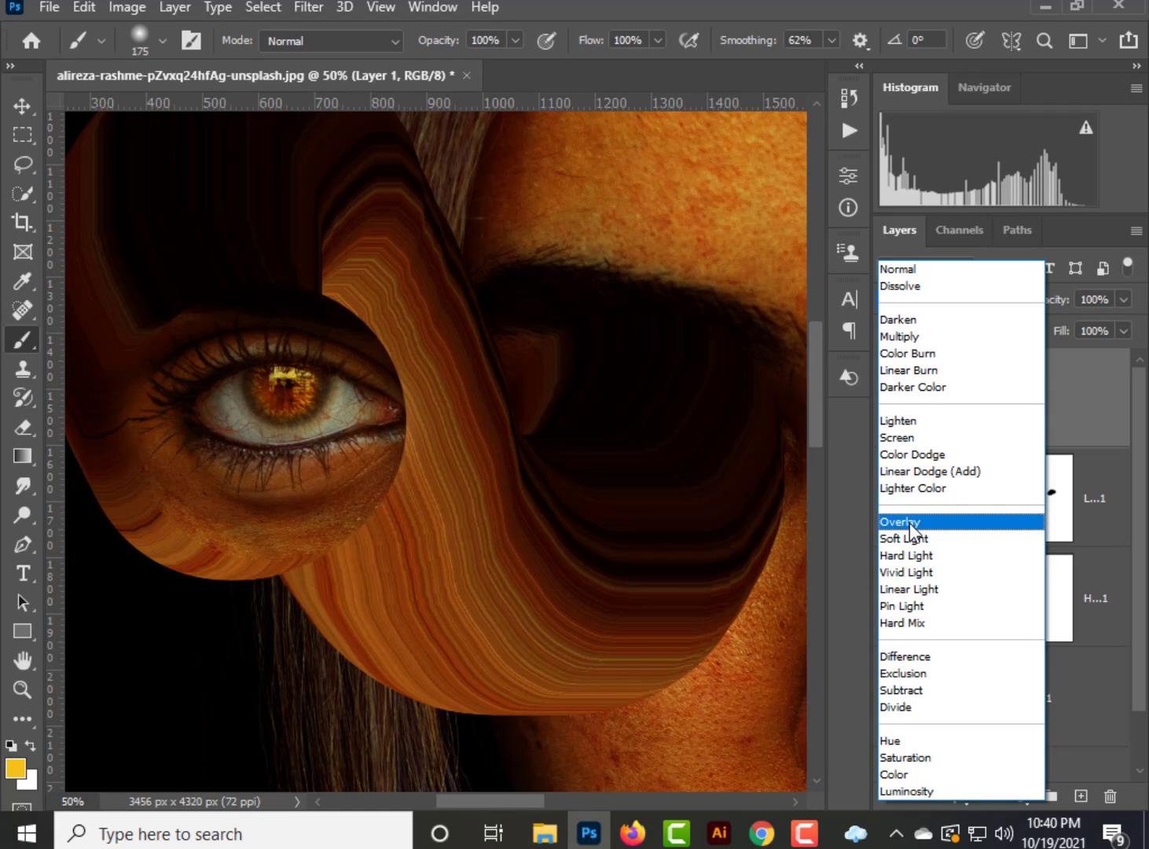
left_click(919, 439)
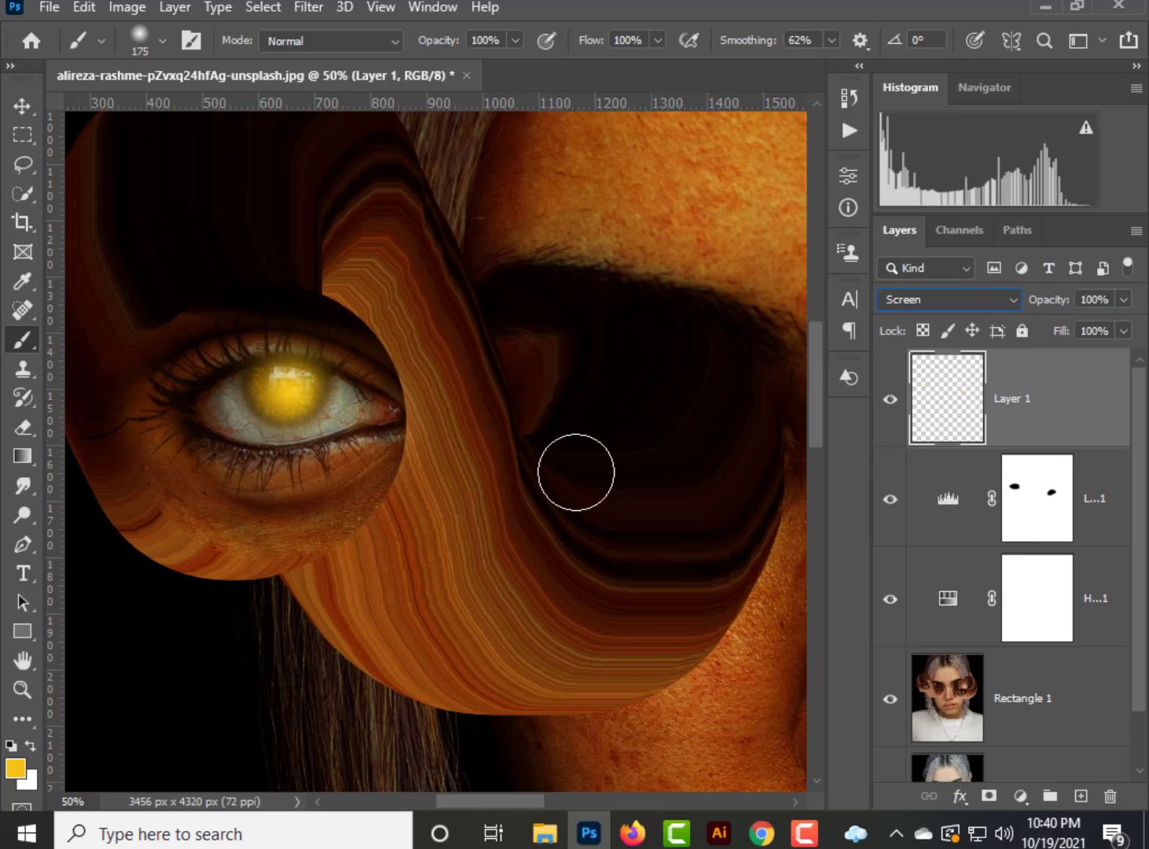
left_click(1124, 301)
left_click_drag(1119, 330, 1091, 328)
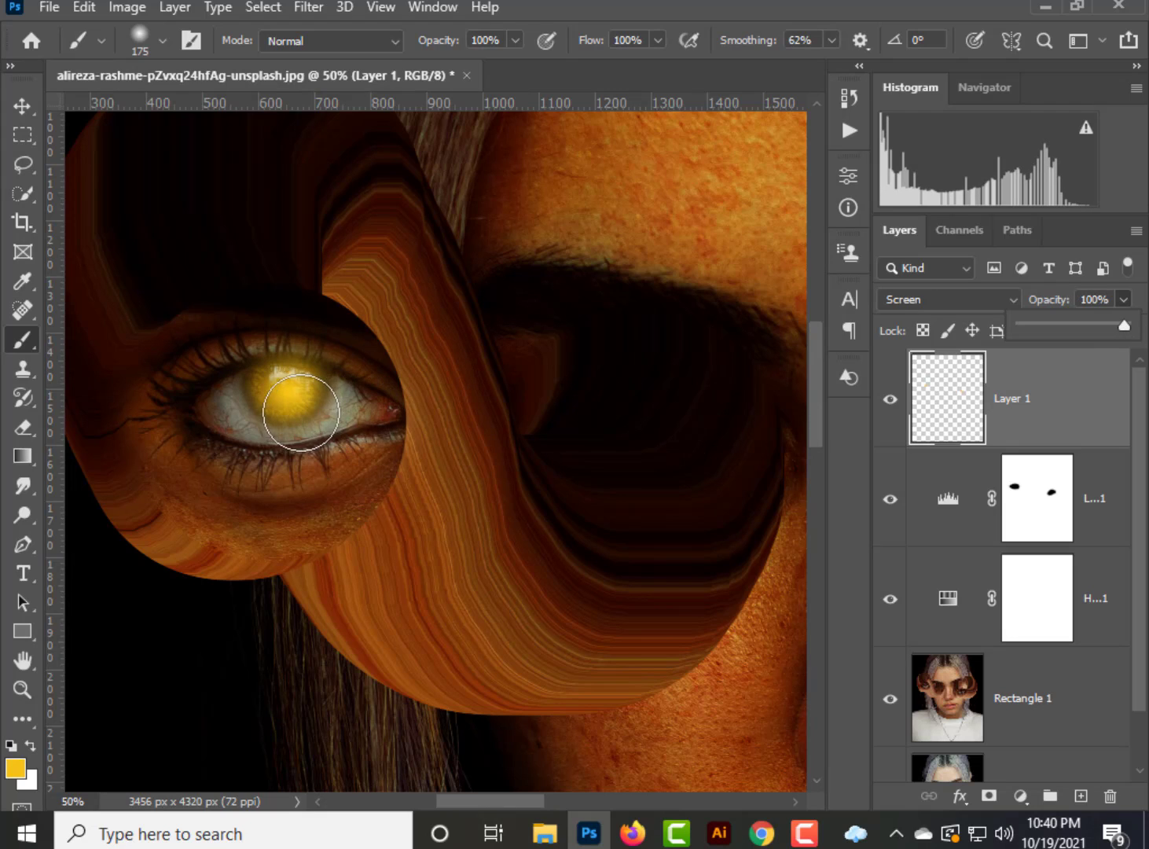
Add another empty layer on top and dab a yellow glow over each eye with a 400 px soft brush.
left_click(1082, 795)
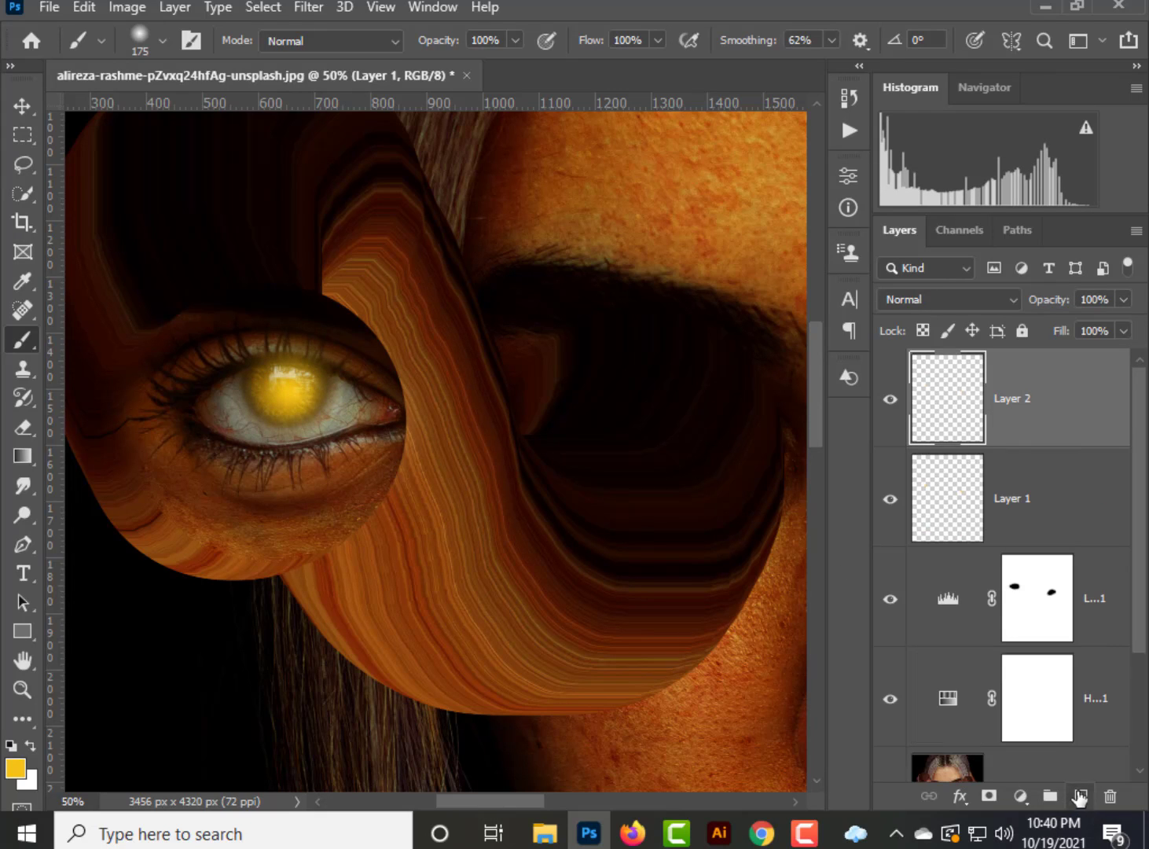
key("bracketright")
key("bracketright")
key("bracketright")
key("bracketright")
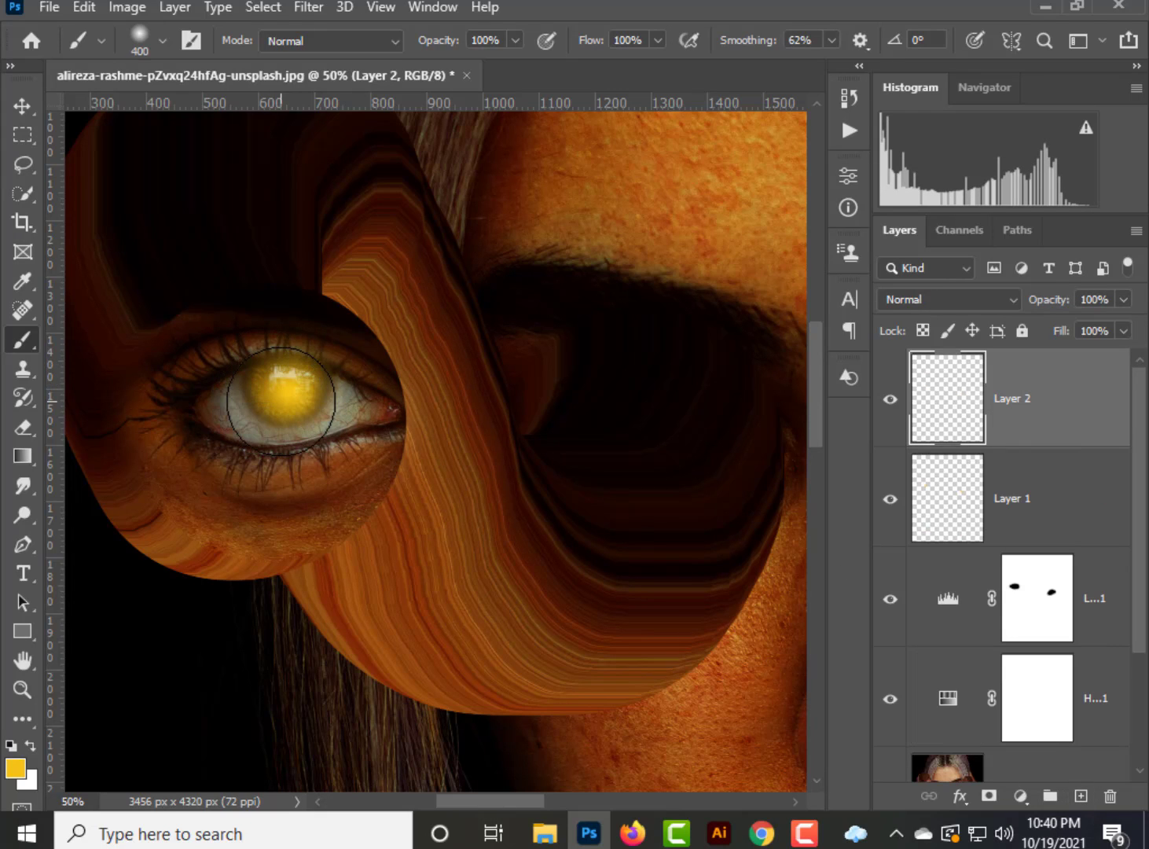
left_click(281, 400)
left_click_drag(505, 461, 146, 411)
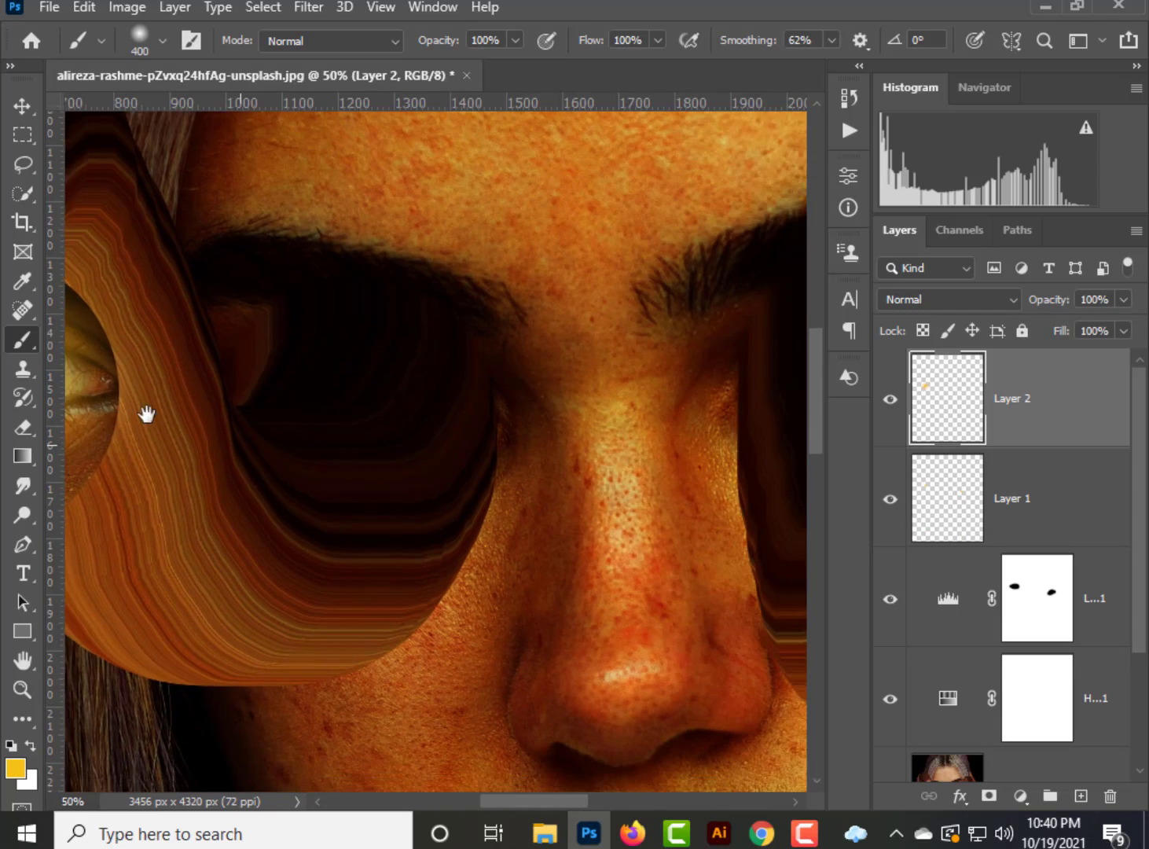
left_click_drag(652, 436, 297, 395)
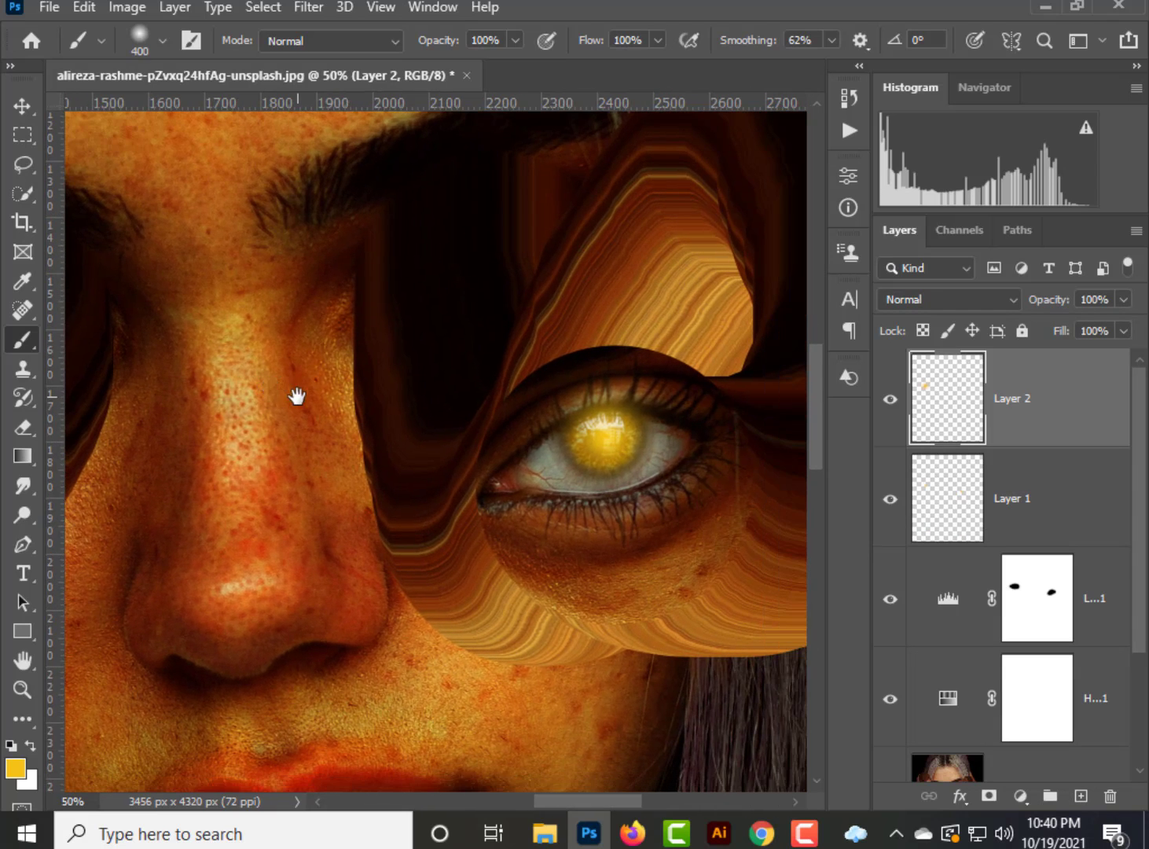
left_click(605, 453)
Try the Color Dodge blend mode on Layer 2 and check the glow on the whole portrait.
left_click(931, 302)
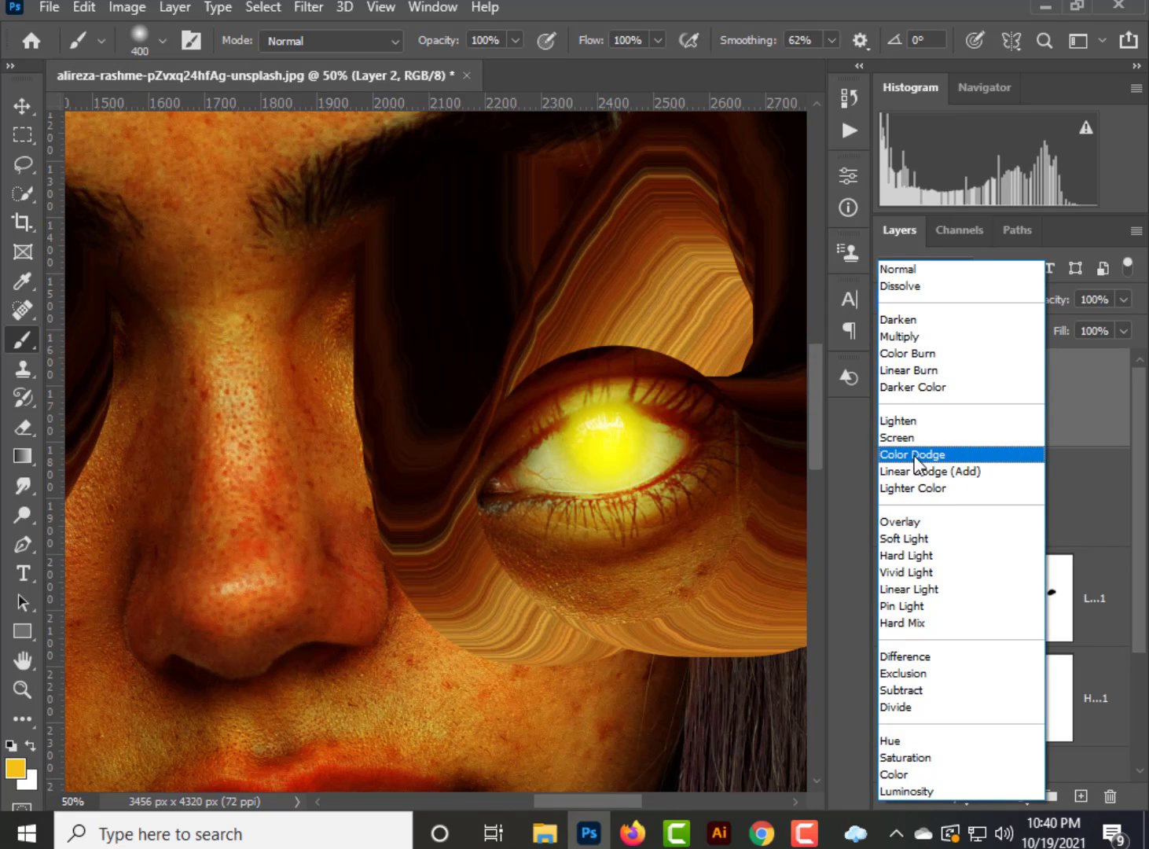
left_click(914, 456)
key("ctrl+minus")
key("ctrl+minus")
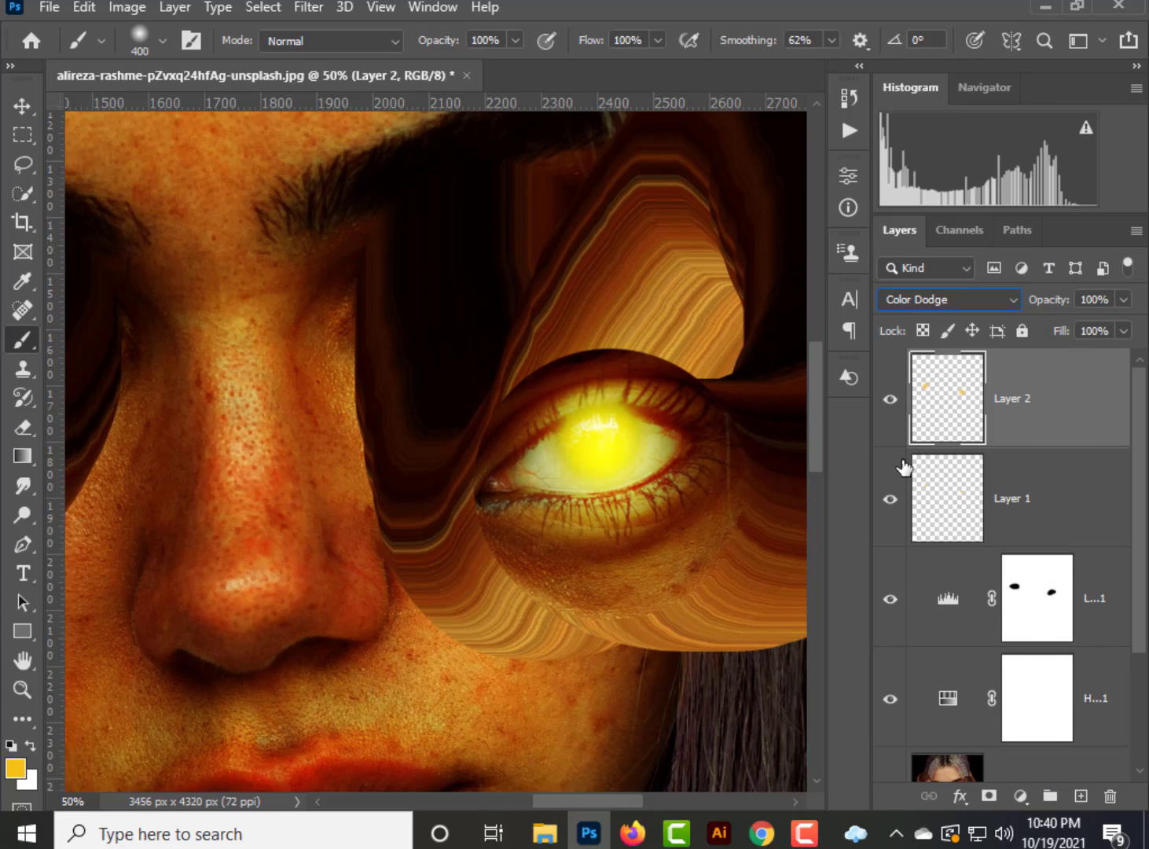
key("ctrl+minus")
key("ctrl+minus")
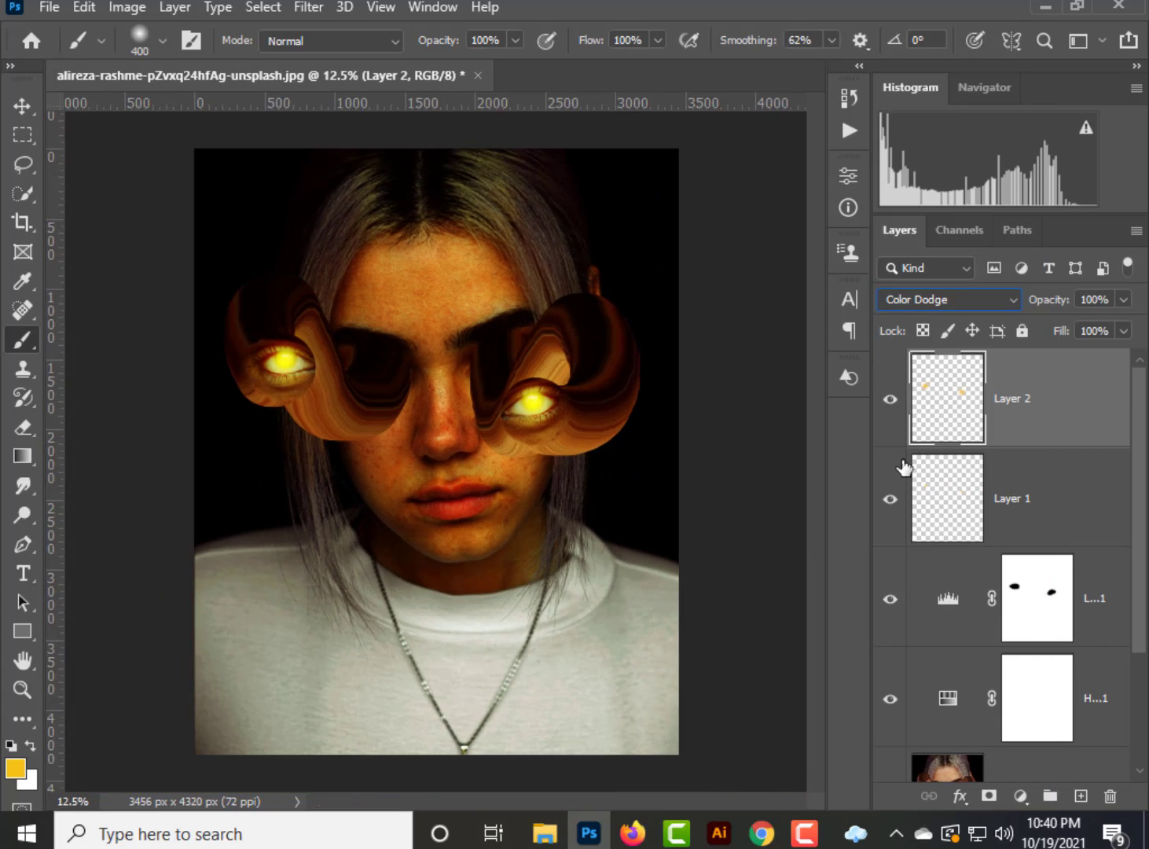
Set Layer 2 to the Overlay blend mode and its opacity to 46%.
left_click(904, 301)
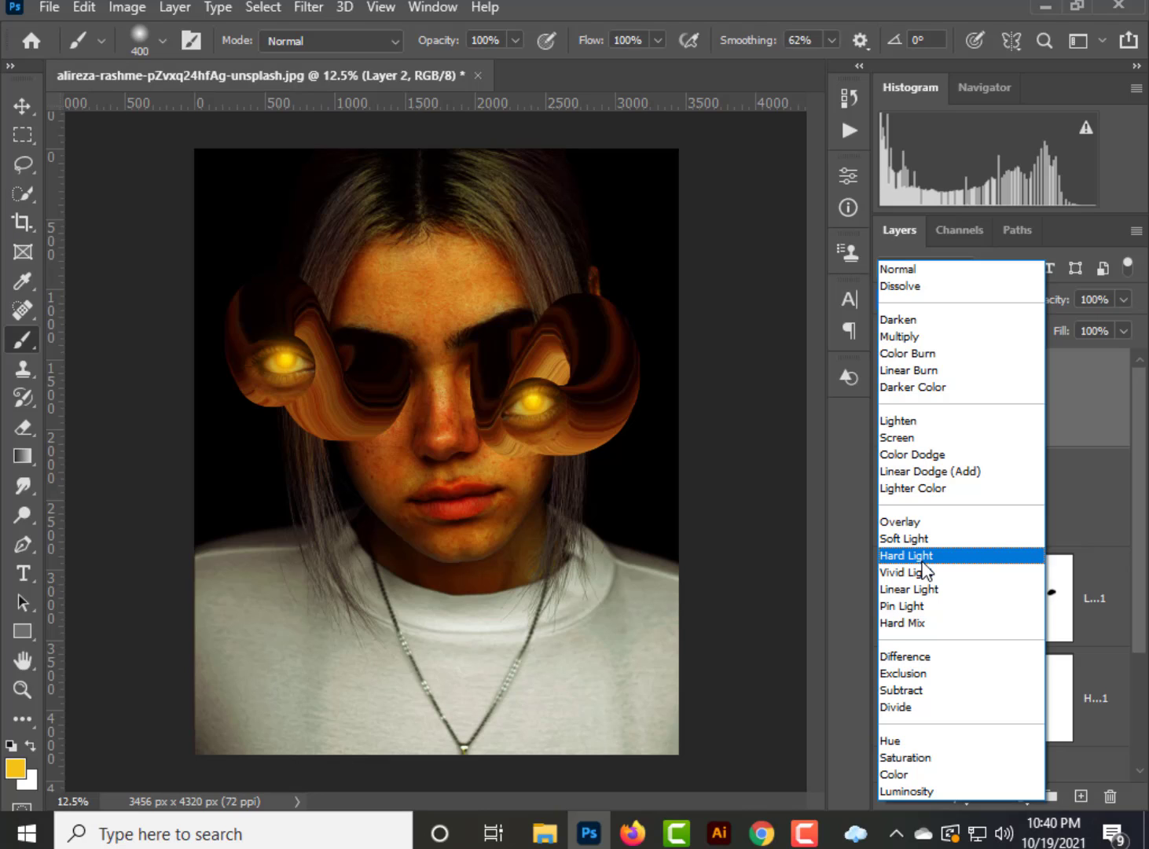
left_click(918, 526)
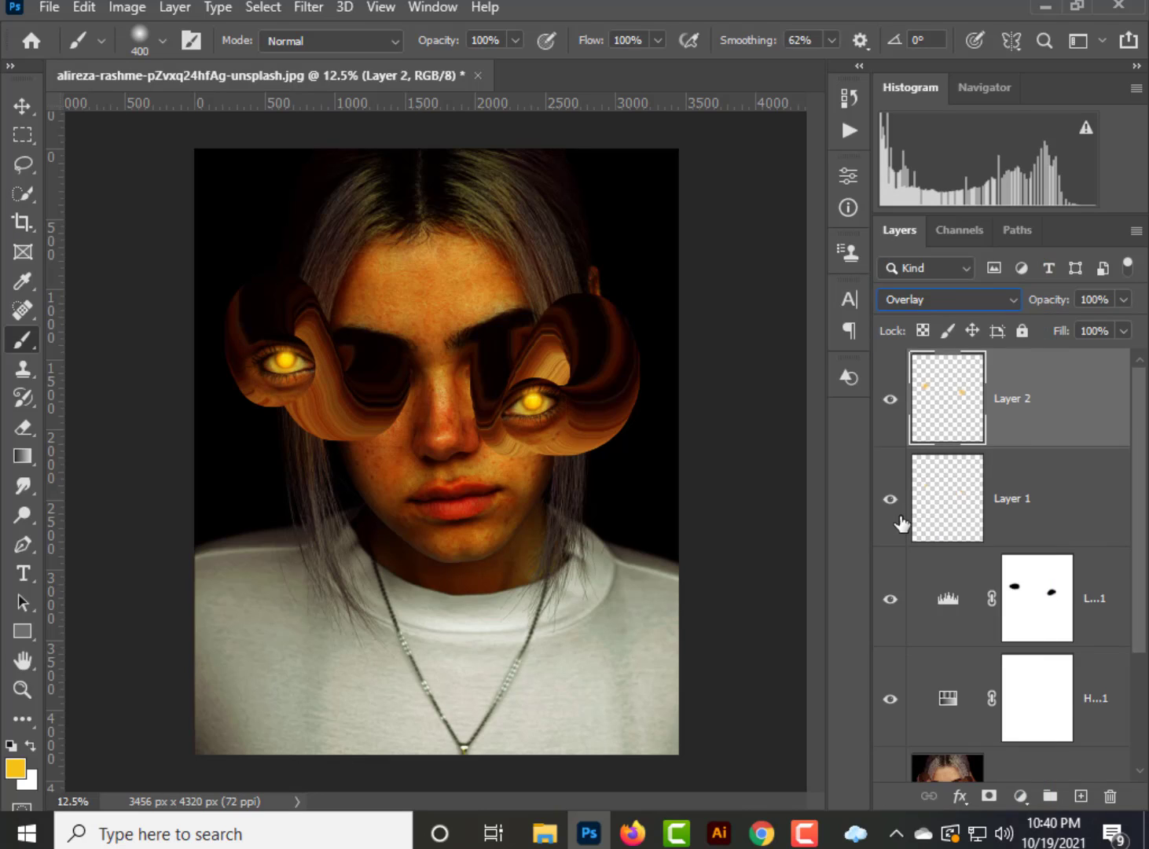
left_click(1124, 300)
left_click_drag(1105, 322, 1069, 326)
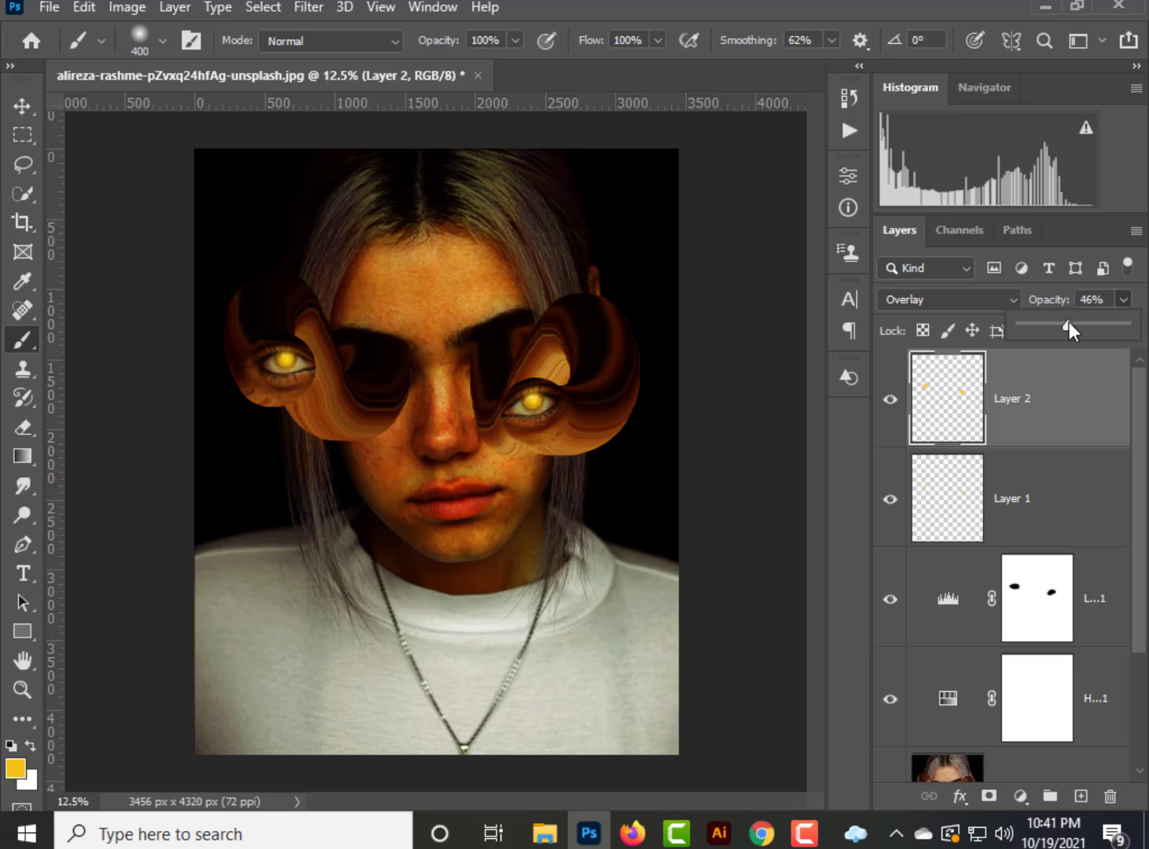
Merge all layers from Layer 2 down to Rectangle 1 into one layer above the Background.
left_click(19, 106)
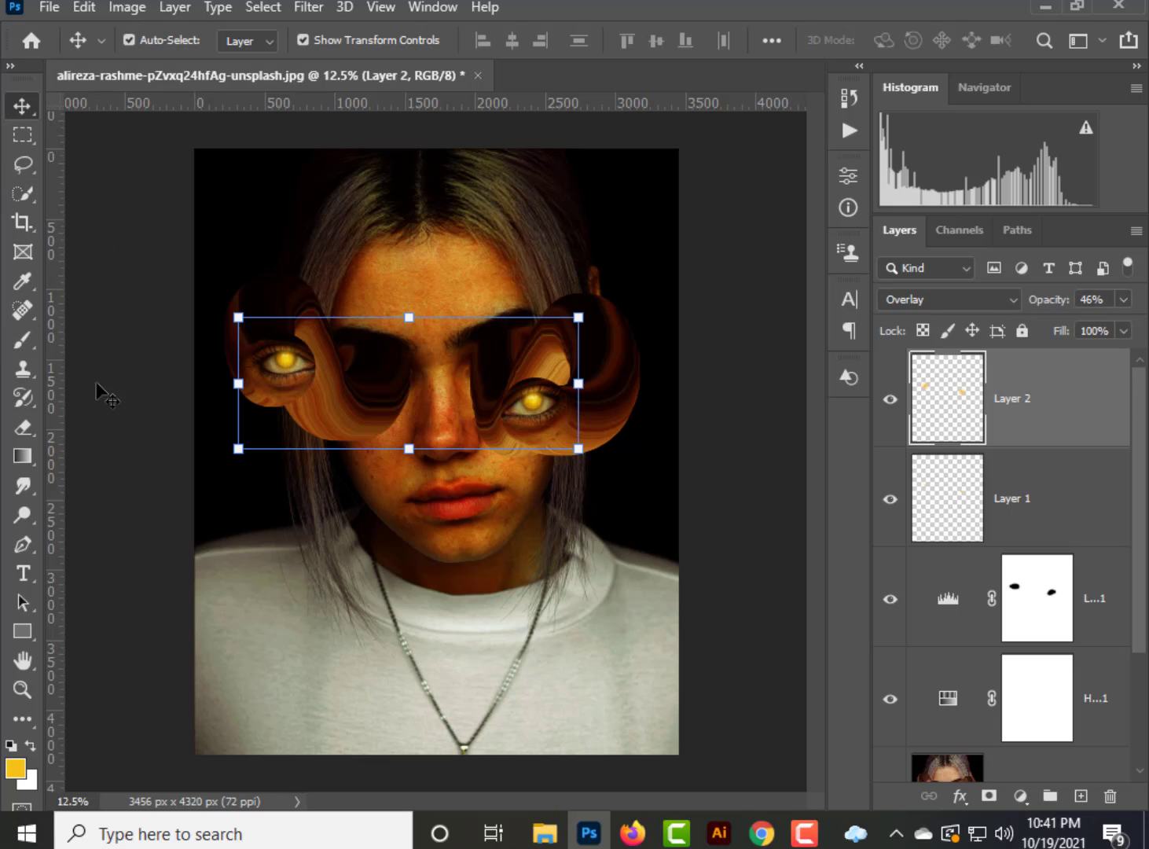
left_click(126, 324)
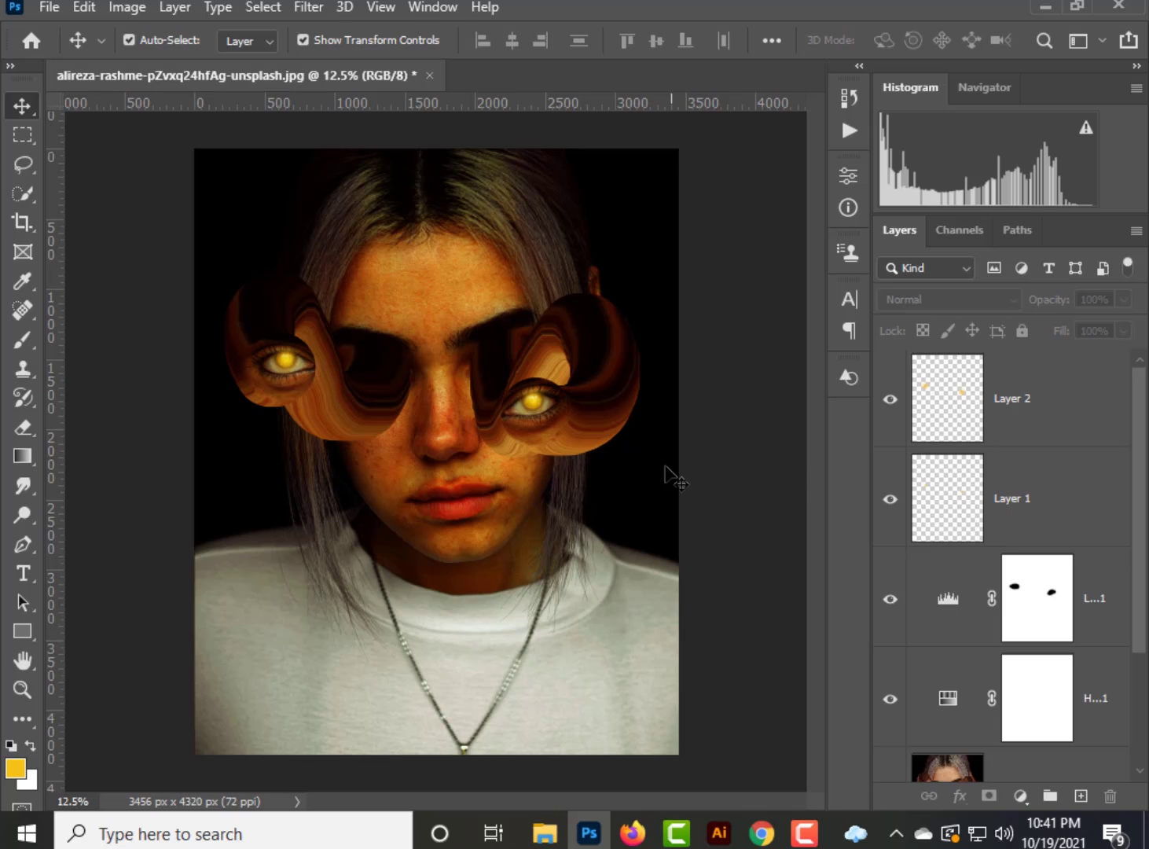
left_click(1035, 417)
left_click(1037, 424)
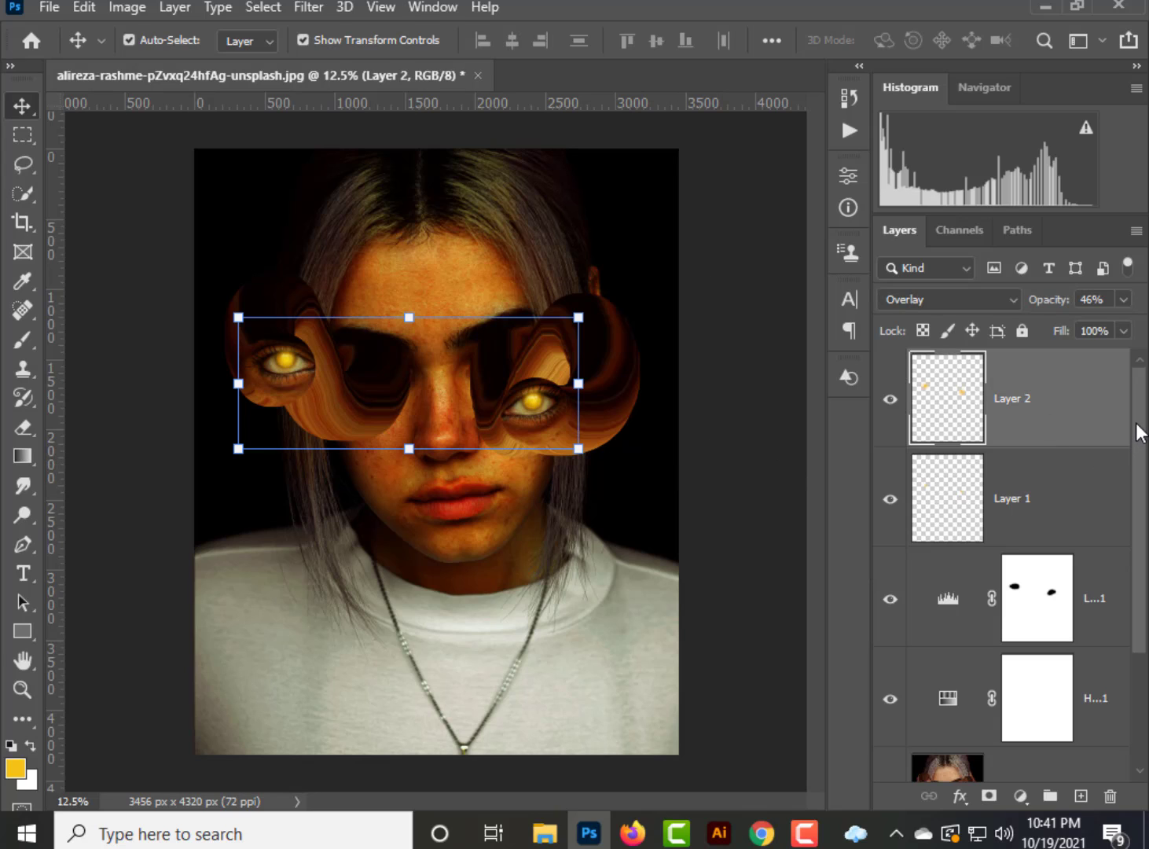
left_click_drag(1139, 431, 1140, 545)
left_click(1068, 649)
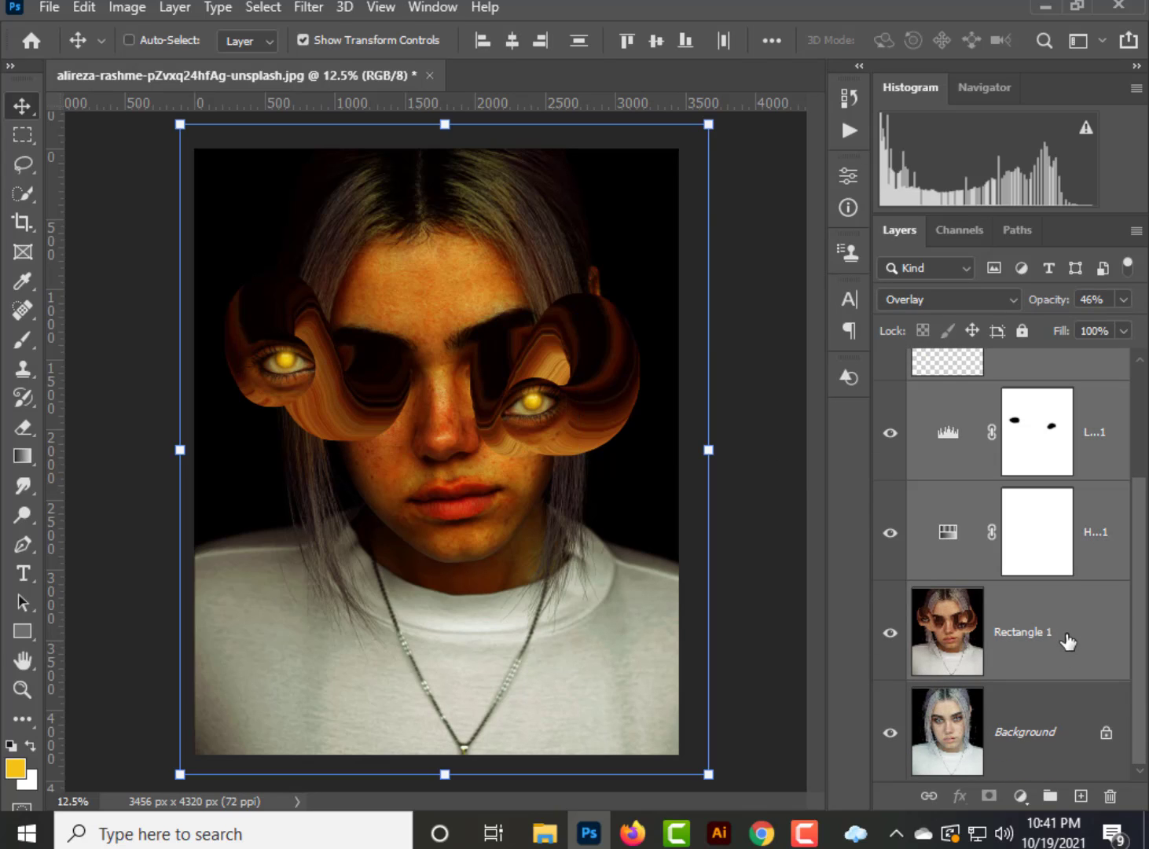
key("ctrl+e")
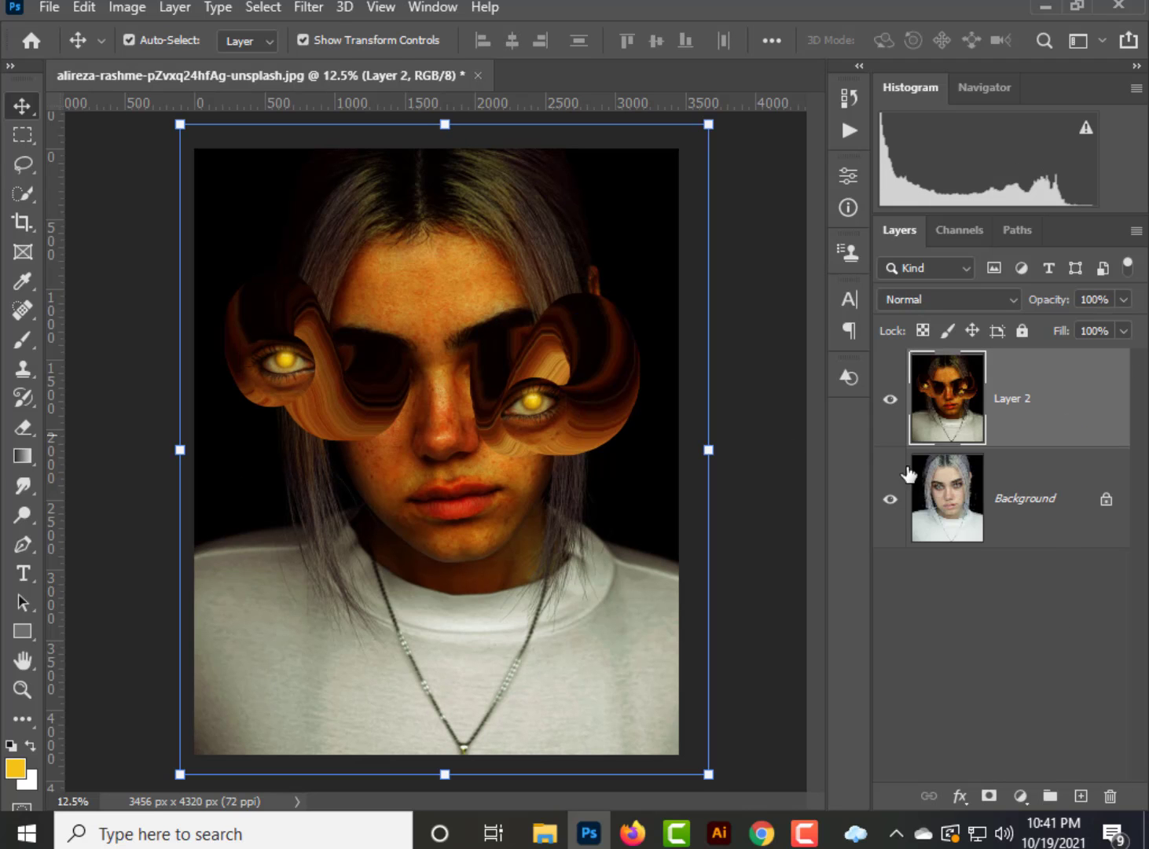
Toggle the merged layer's visibility to compare the finished portrait with the original photo.
left_click(892, 401)
left_click(892, 402)
left_click(893, 401)
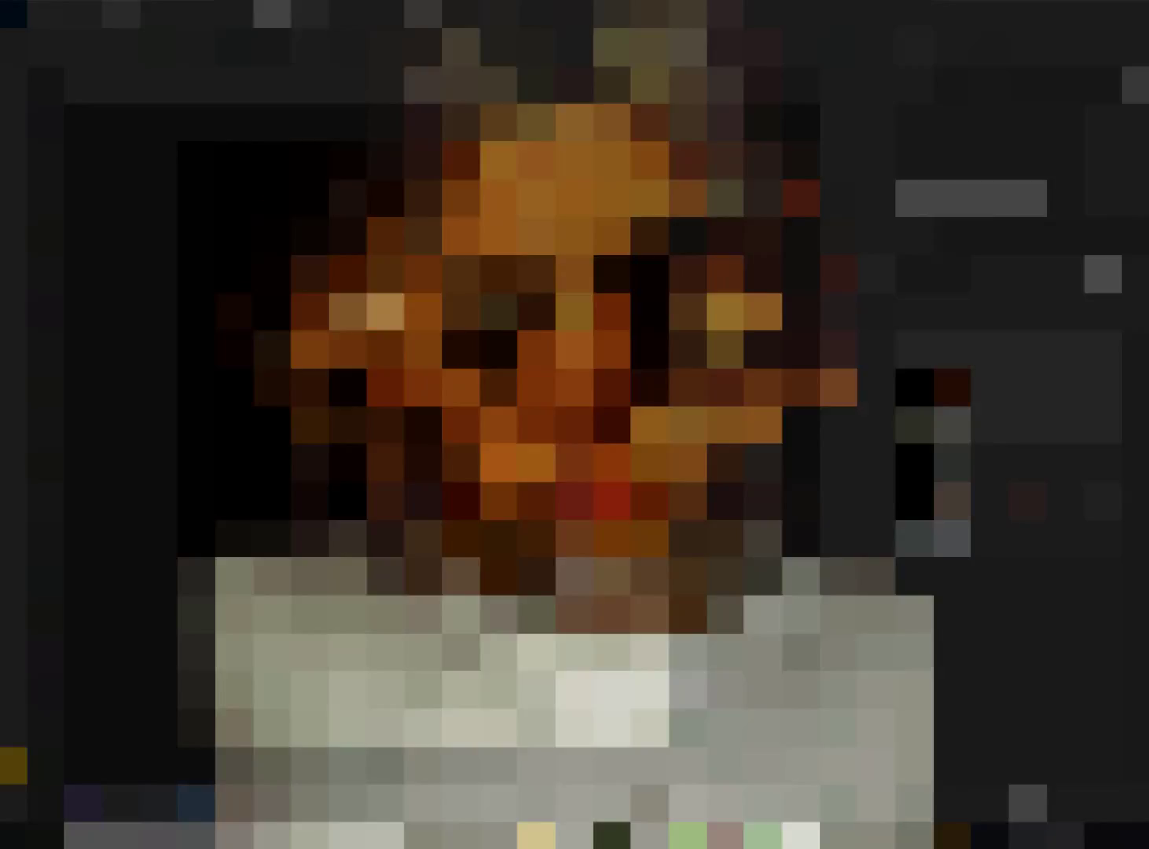